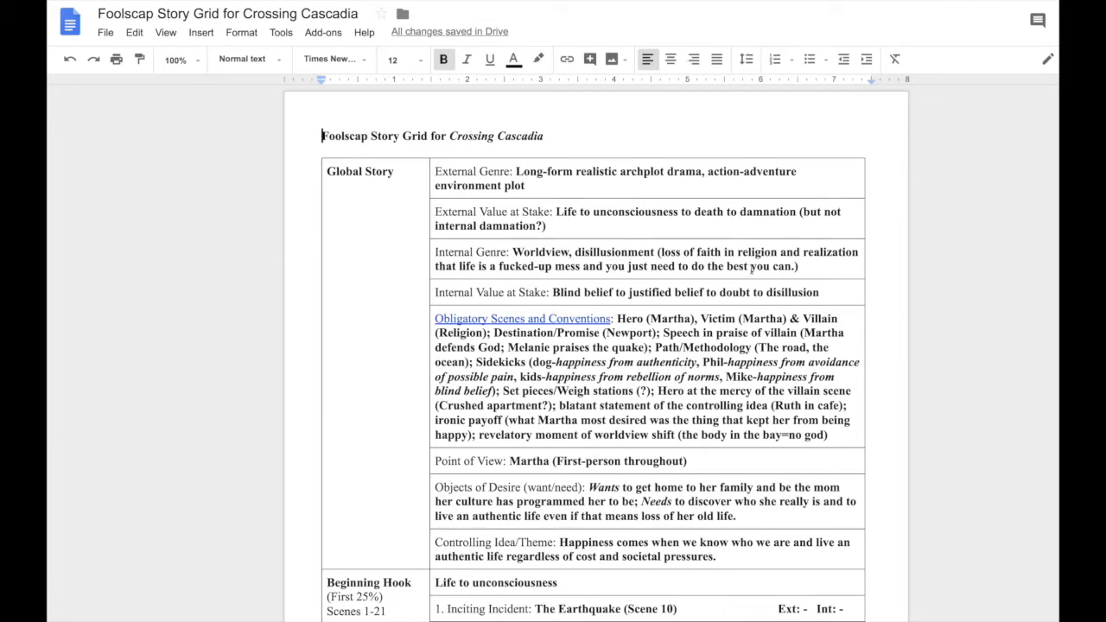
Review the Foolscap Story Grid for Crossing Cascadia, from the Global Story section through the Beginning Hook, Middle Build and Ending Payoff
{"action": "scroll", "coordinate": [507, 238], "scroll_direction": "down", "scroll_amount": 3}
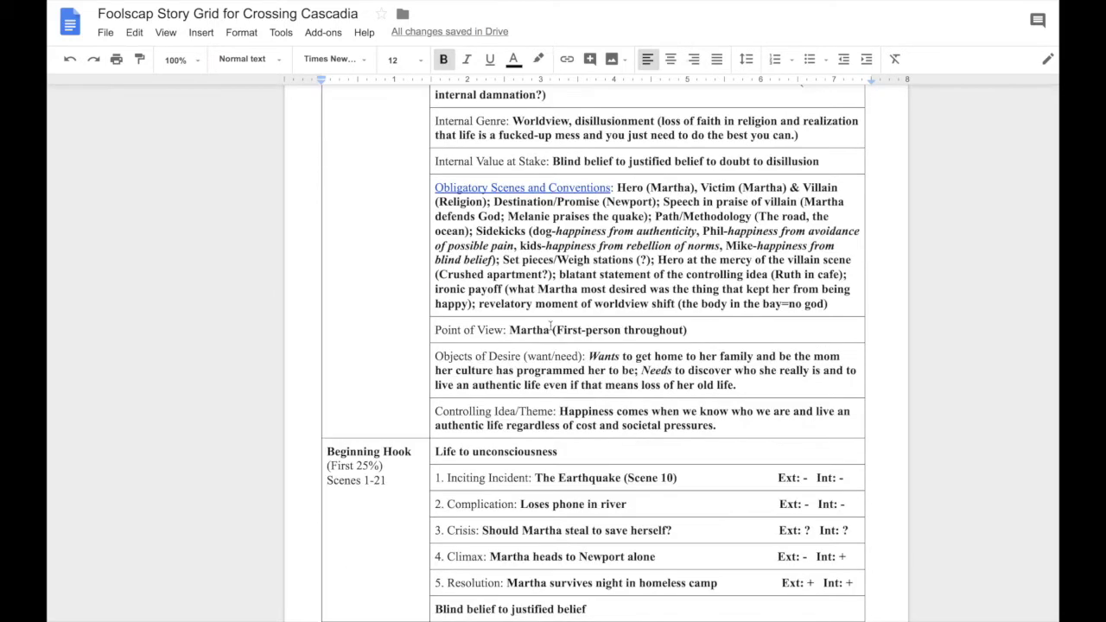
{"action": "scroll", "coordinate": [507, 239], "scroll_direction": "up", "scroll_amount": 2}
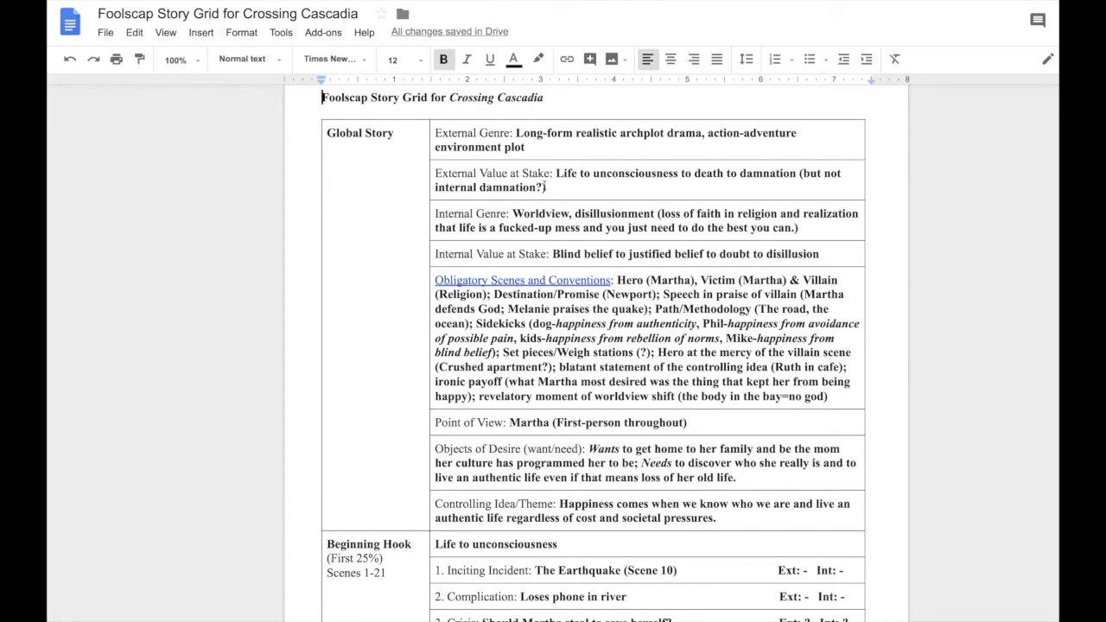
{"action": "scroll", "coordinate": [519, 213], "scroll_direction": "down", "scroll_amount": 1}
{"action": "scroll", "coordinate": [670, 272], "scroll_direction": "down", "scroll_amount": 4}
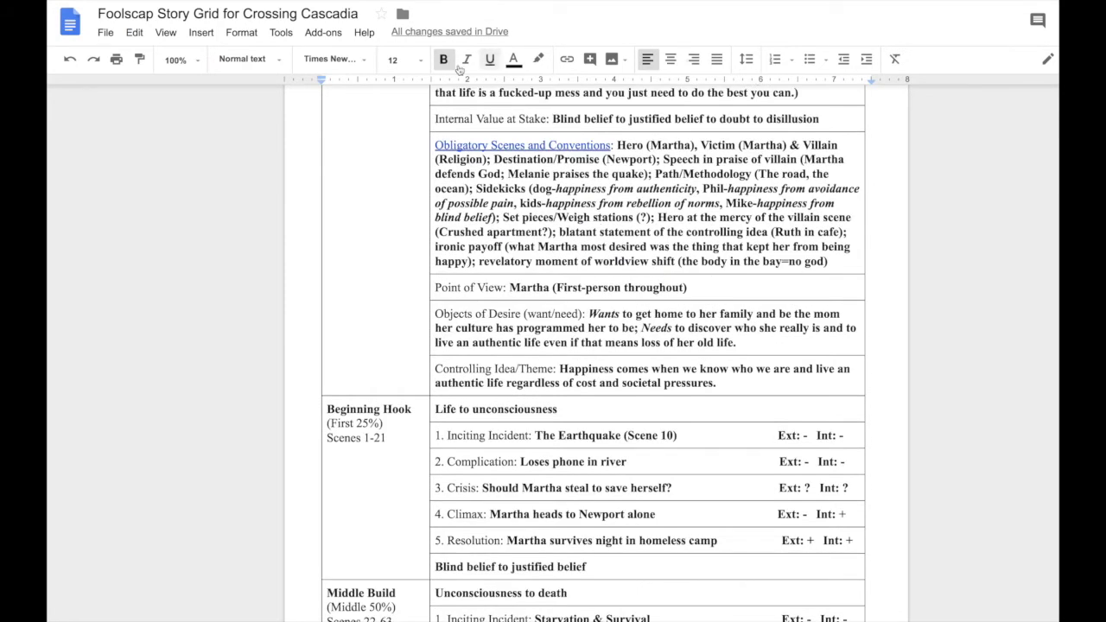
{"action": "scroll", "coordinate": [536, 251], "scroll_direction": "down", "scroll_amount": 1}
{"action": "scroll", "coordinate": [614, 261], "scroll_direction": "down", "scroll_amount": 2}
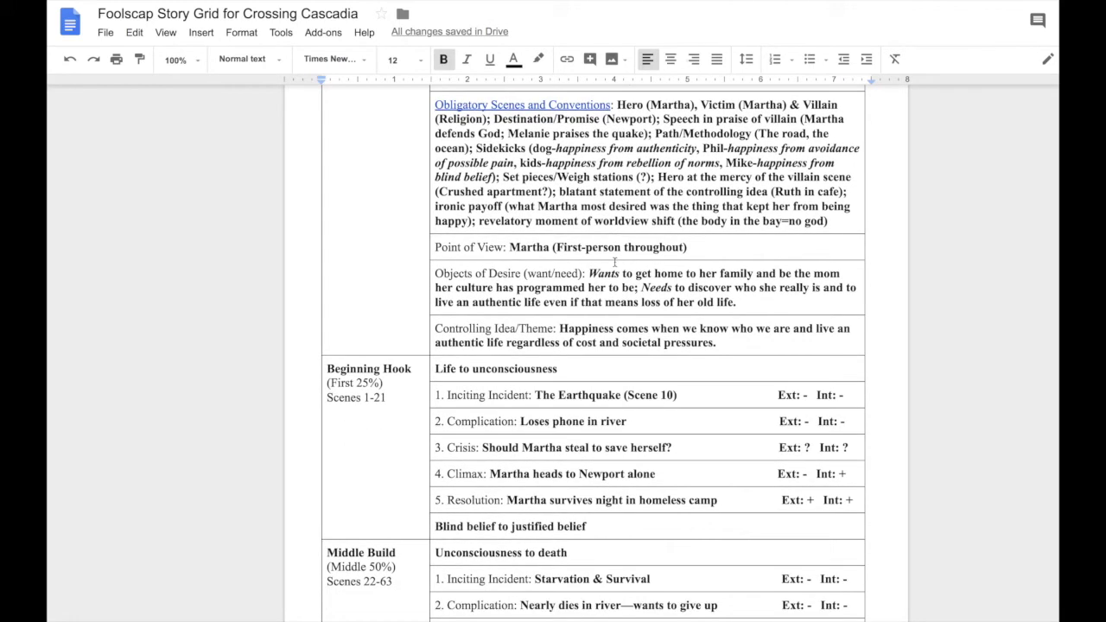
{"action": "scroll", "coordinate": [541, 320], "scroll_direction": "down", "scroll_amount": 4}
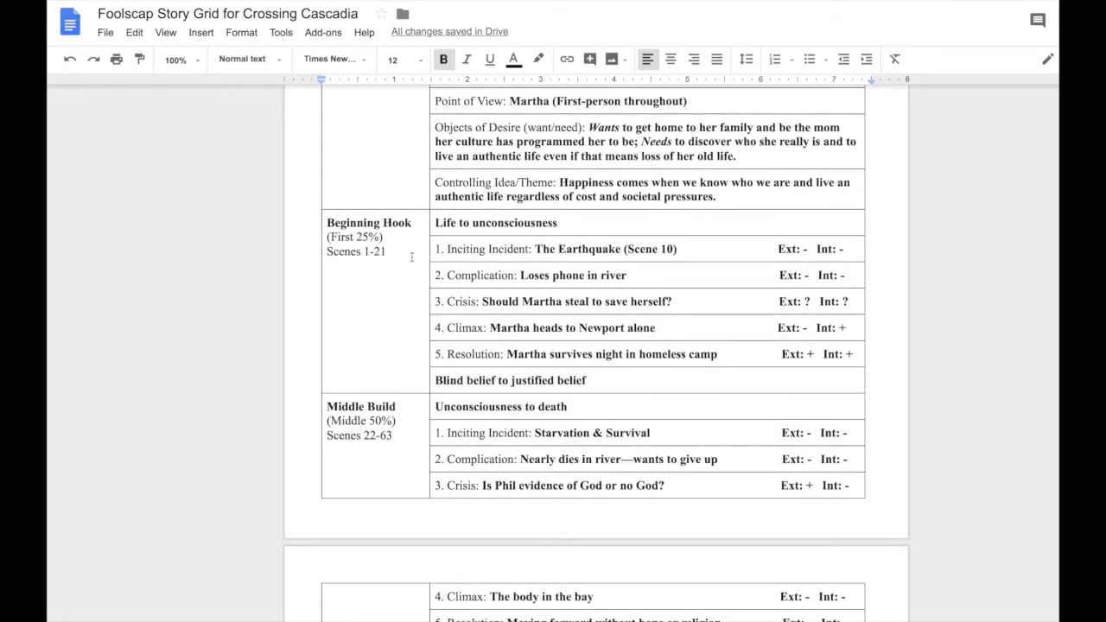
{"action": "scroll", "coordinate": [389, 297], "scroll_direction": "down", "scroll_amount": 3}
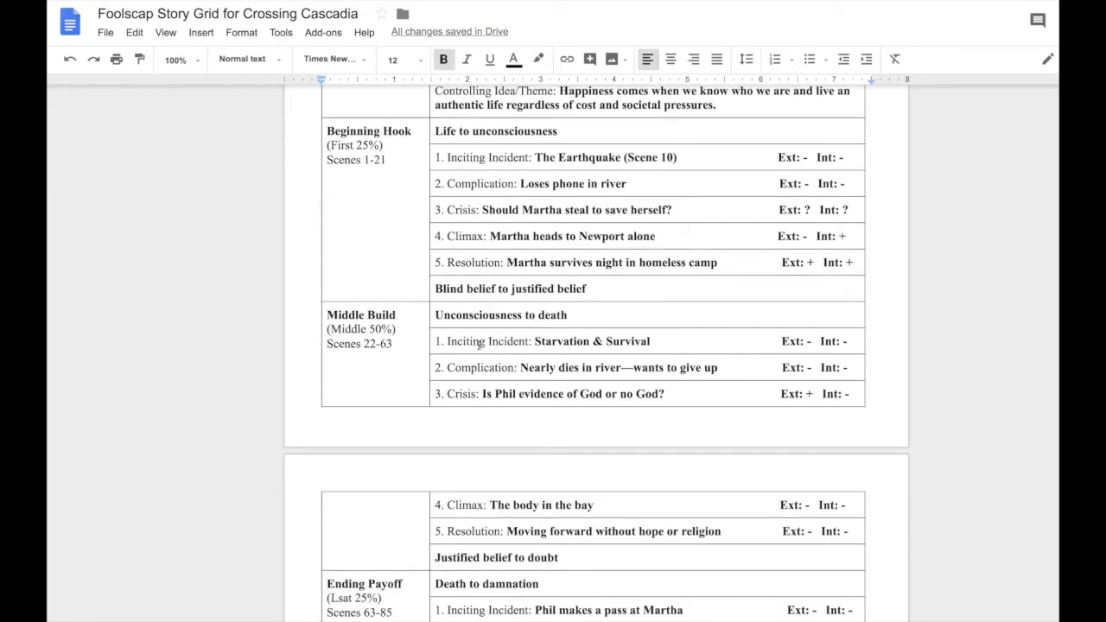
{"action": "scroll", "coordinate": [480, 345], "scroll_direction": "down", "scroll_amount": 1}
{"action": "scroll", "coordinate": [474, 470], "scroll_direction": "down", "scroll_amount": 7}
{"action": "scroll", "coordinate": [432, 391], "scroll_direction": "up", "scroll_amount": 10}
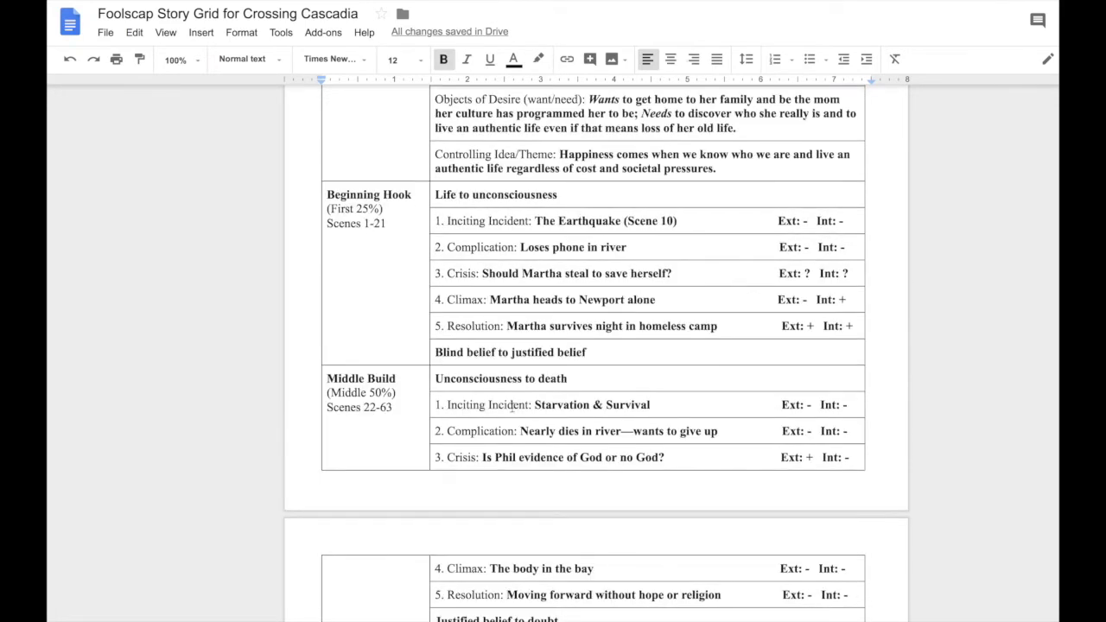
{"action": "scroll", "coordinate": [523, 386], "scroll_direction": "down", "scroll_amount": 1}
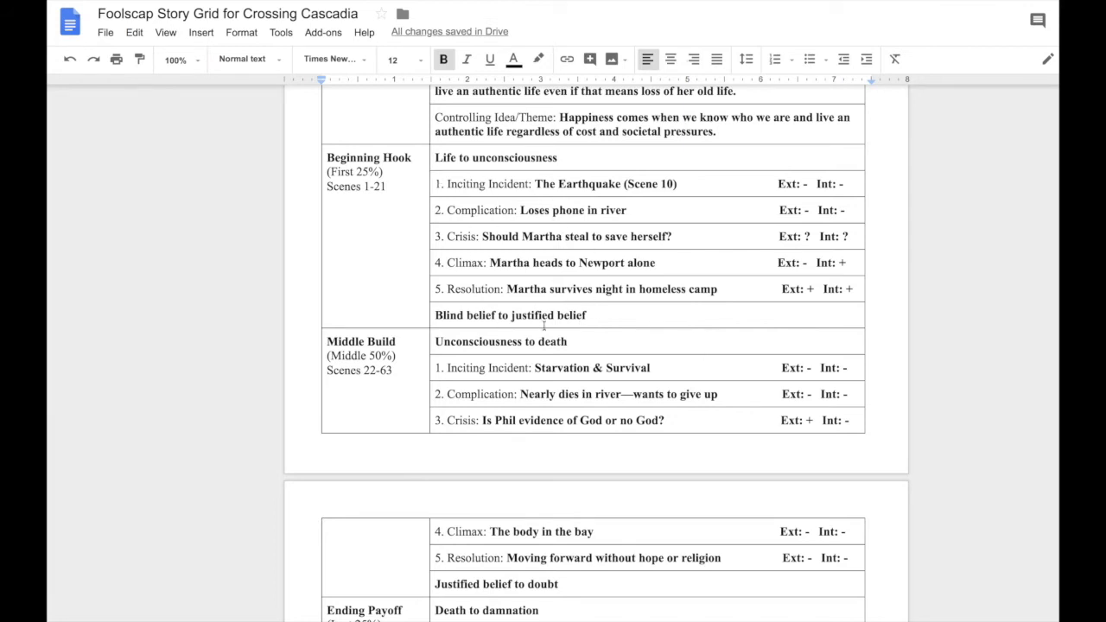
{"action": "scroll", "coordinate": [552, 338], "scroll_direction": "down", "scroll_amount": 8}
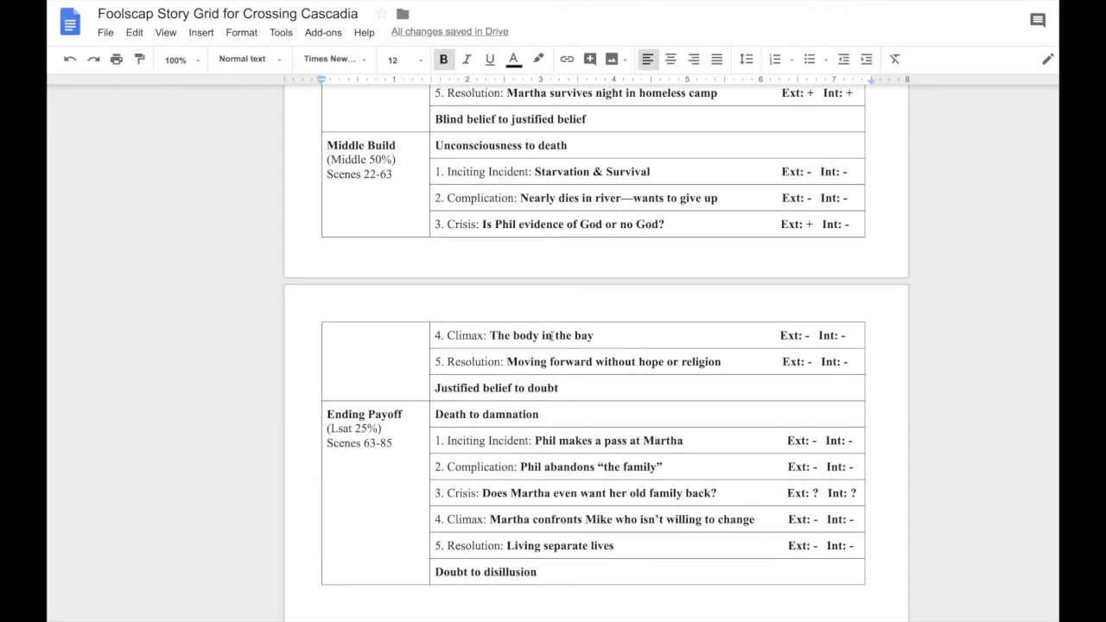
{"action": "scroll", "coordinate": [551, 338], "scroll_direction": "up", "scroll_amount": 20}
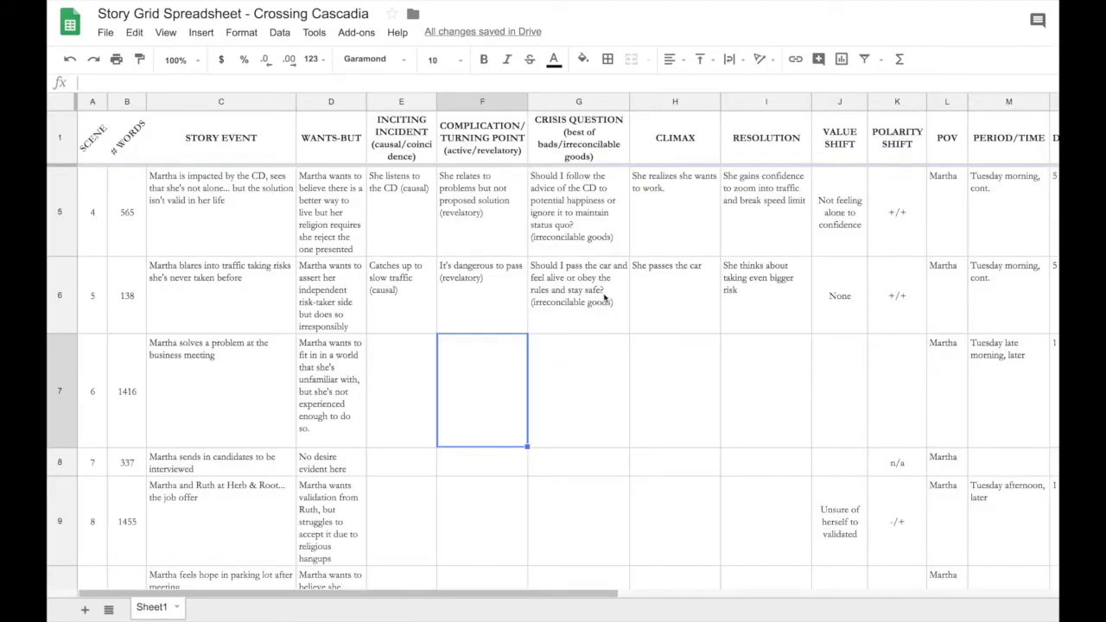
In the Story Grid spreadsheet, enter "A problem arises that the executives can't solve" as scene 6's inciting incident
{"action": "left_click_drag", "start_coordinate": [524, 596], "coordinate": [489, 597]}
{"action": "left_click", "coordinate": [408, 385]}
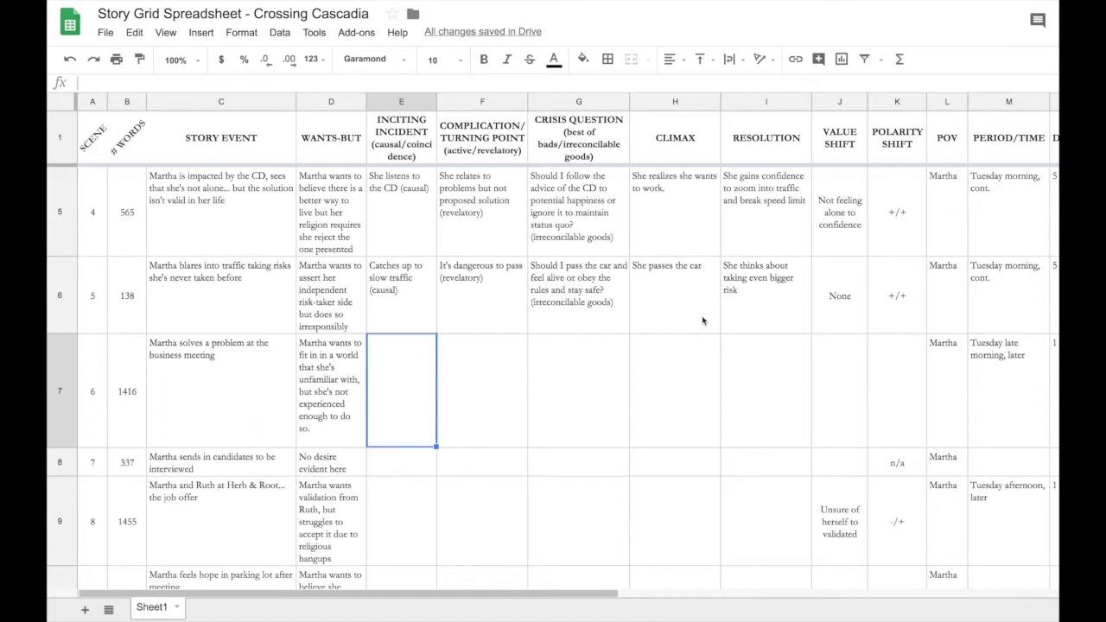
{"action": "type", "text": "A "}
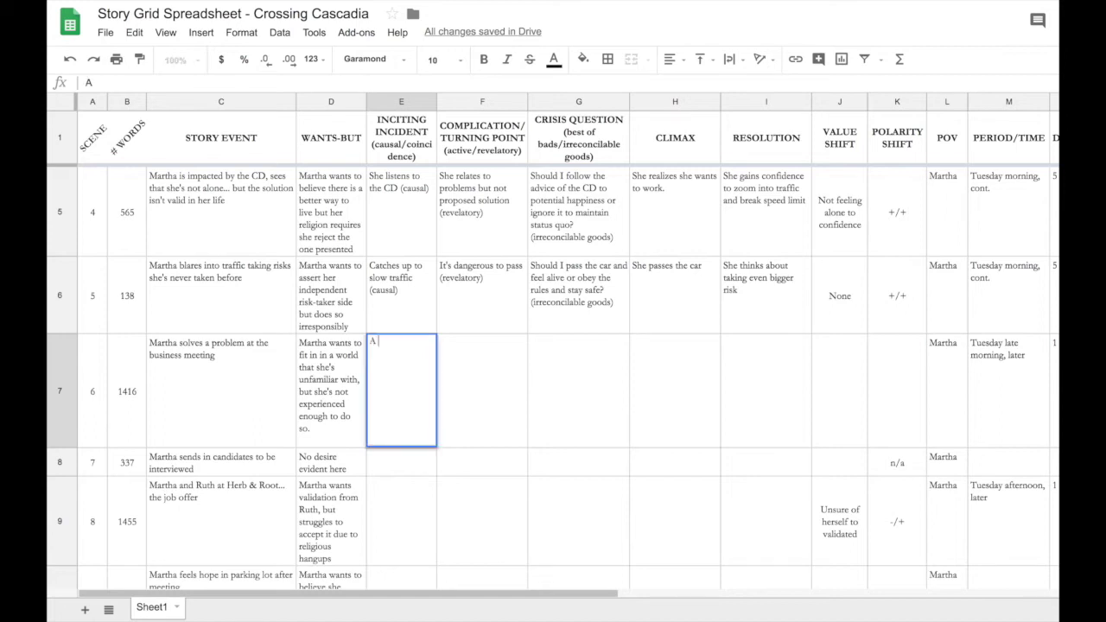
{"action": "type", "text": "problem aris"}
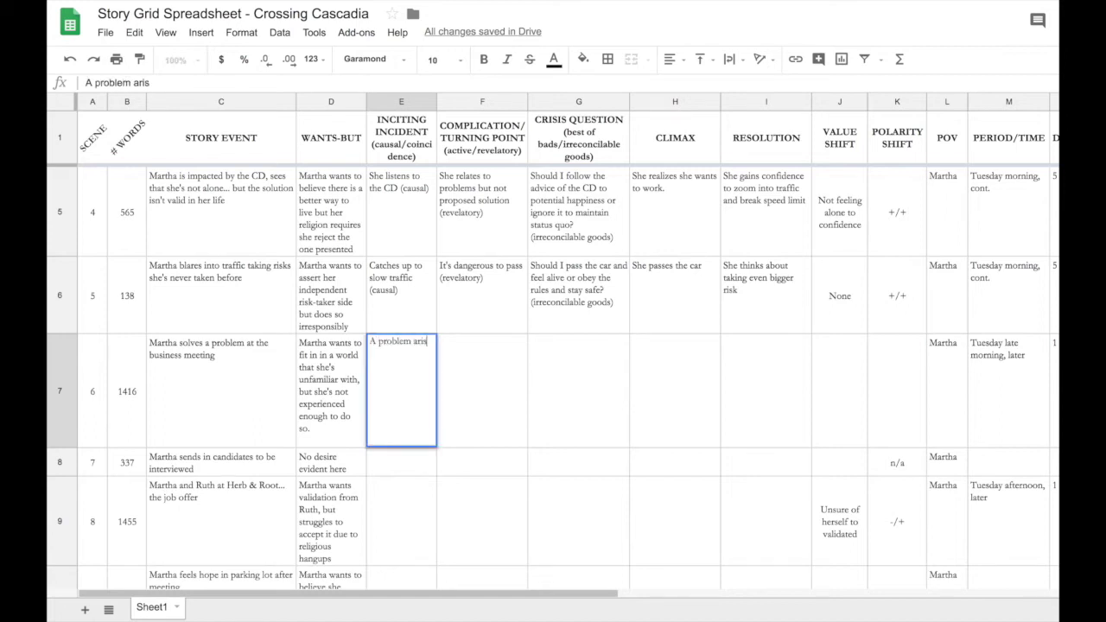
{"action": "type", "text": "es that the"}
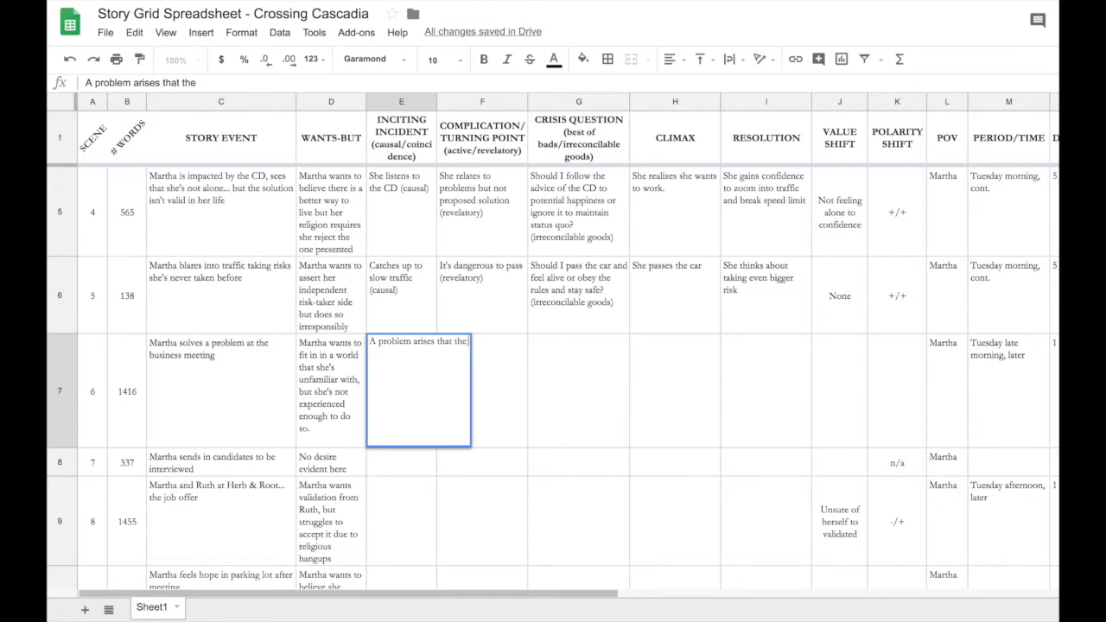
{"action": "type", "text": " executives c"}
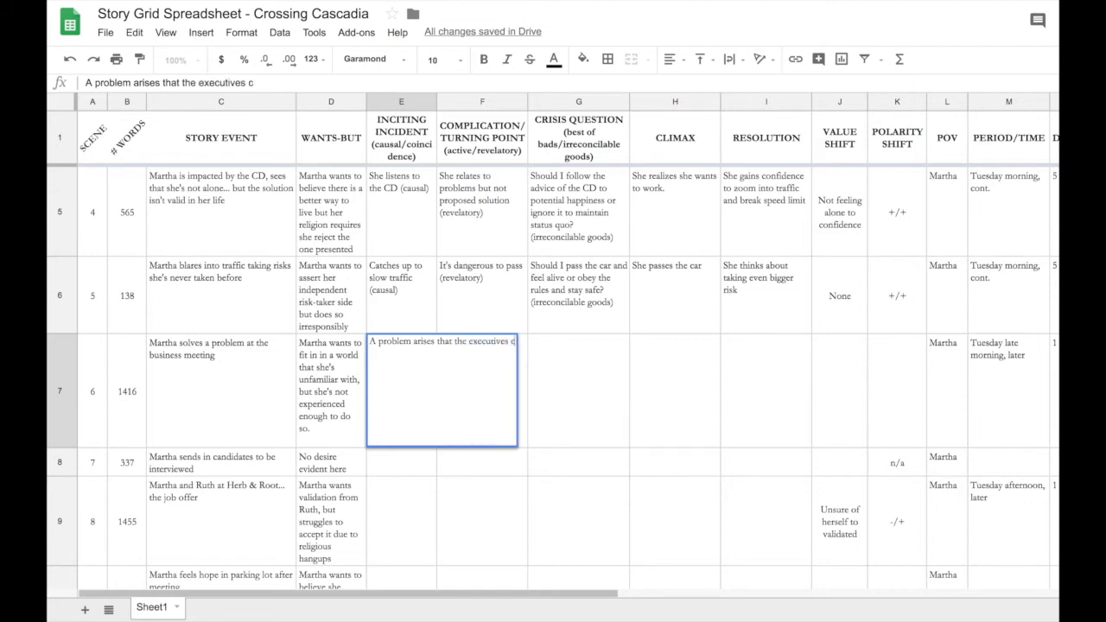
{"action": "type", "text": "an't solve"}
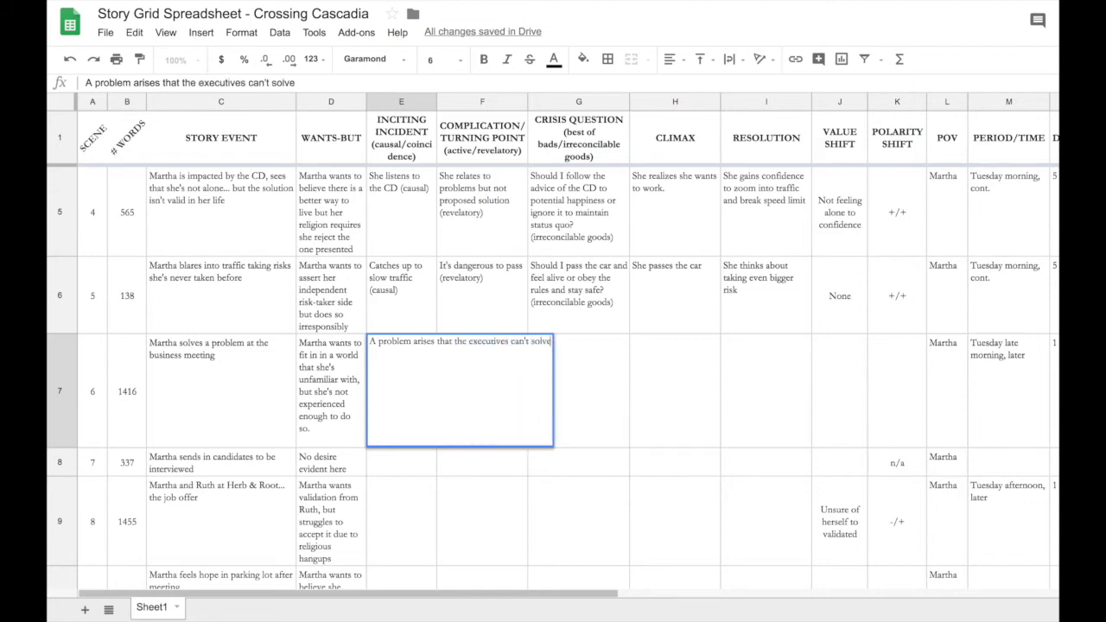
{"action": "left_click", "coordinate": [616, 367]}
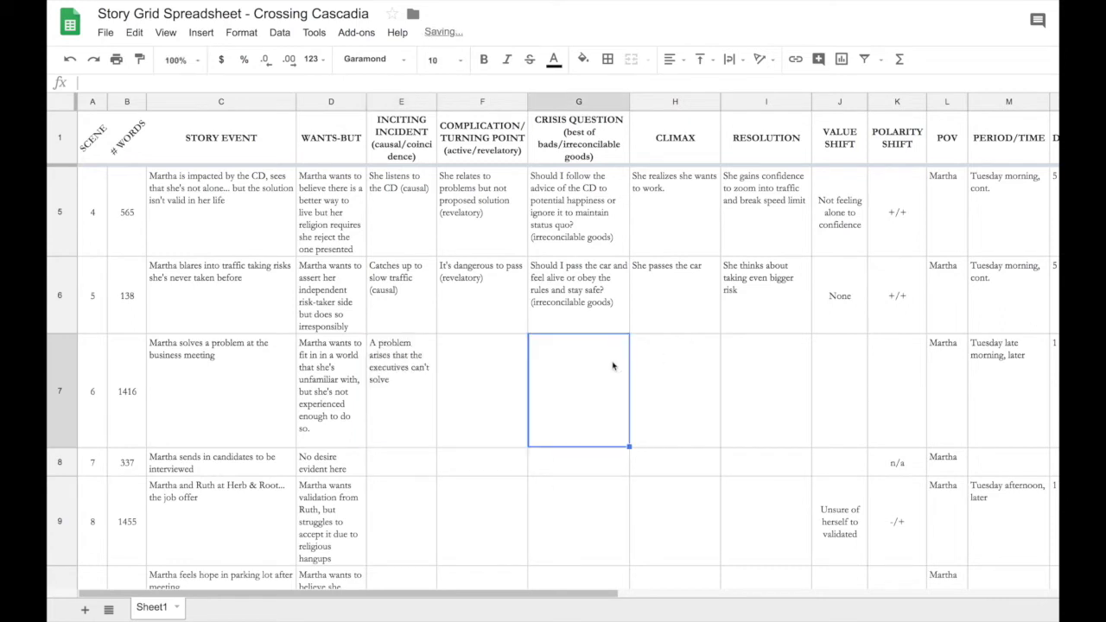
Enter "Martha remembers a Bible story that might relate" as scene 6's complication/turning point
{"action": "left_click", "coordinate": [413, 386]}
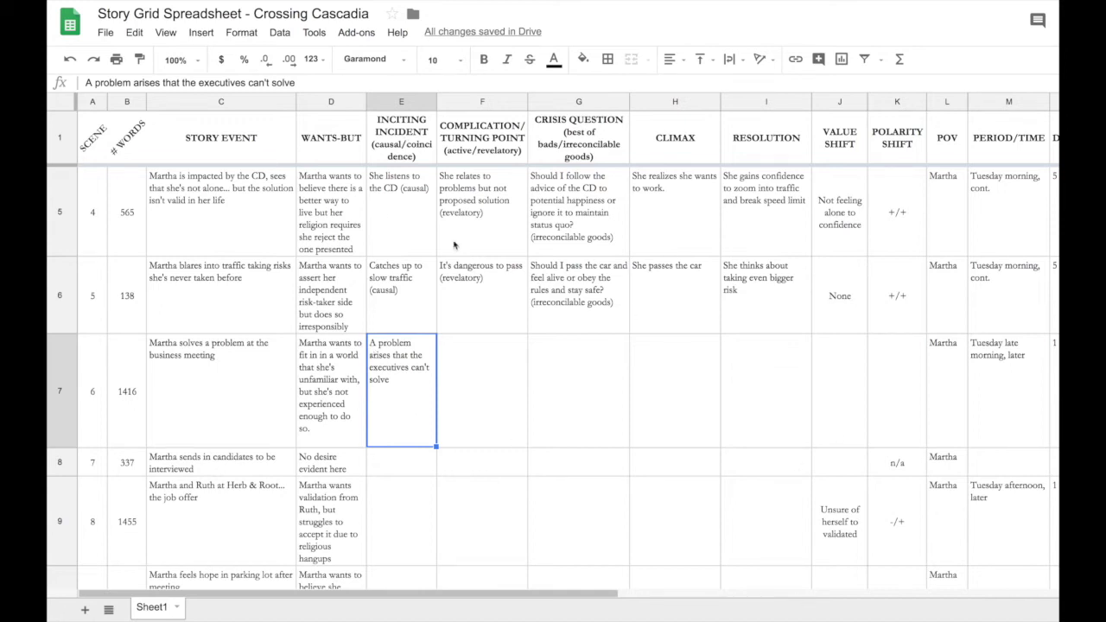
{"action": "mouse_move", "coordinate": [482, 462]}
{"action": "left_mouse_down"}
{"action": "mouse_move", "coordinate": [636, 513]}
{"action": "mouse_move", "coordinate": [692, 519]}
{"action": "left_mouse_up"}
{"action": "left_click", "coordinate": [397, 390]}
{"action": "left_click", "coordinate": [459, 388]}
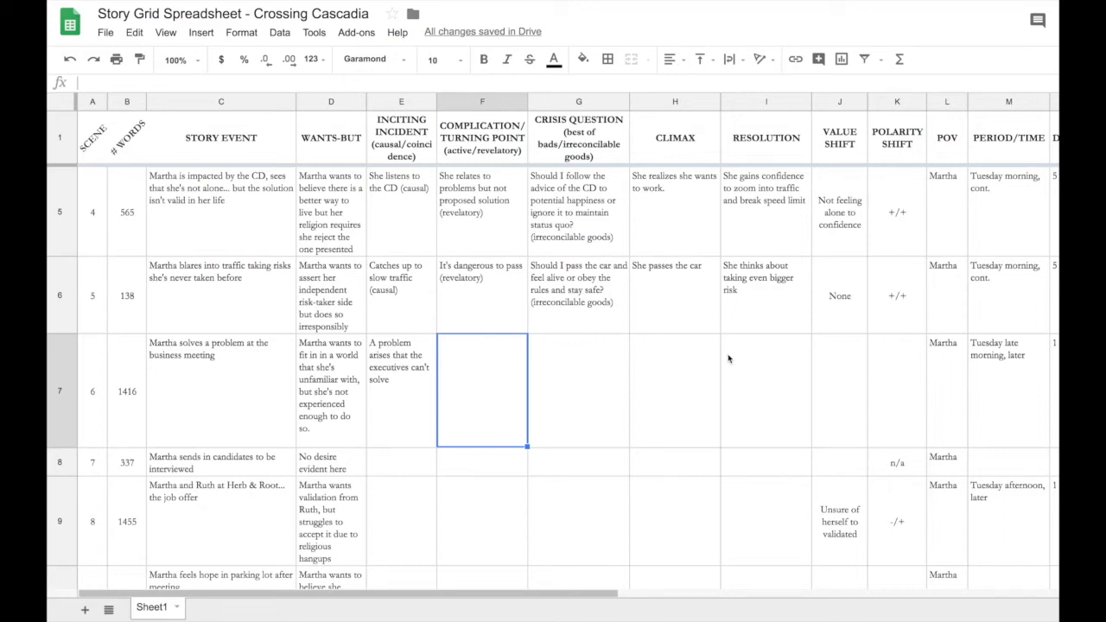
{"action": "type", "text": "Martha"}
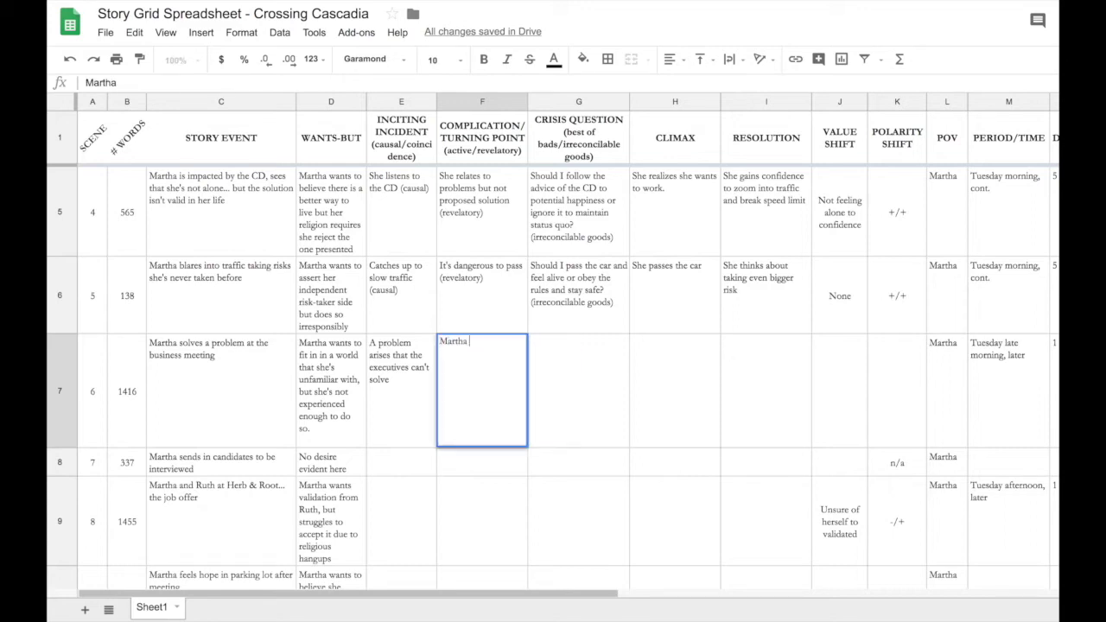
{"action": "type", "text": " c"}
{"action": "type", "text": "remembers "}
{"action": "type", "text": "a Bible"}
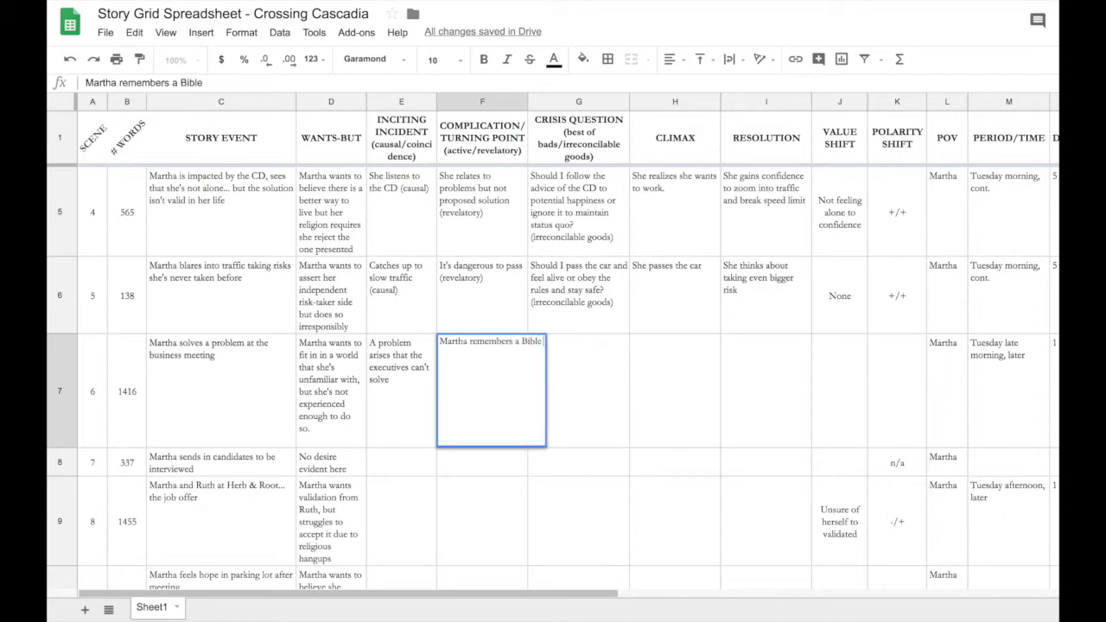
{"action": "type", "text": " story that might relate"}
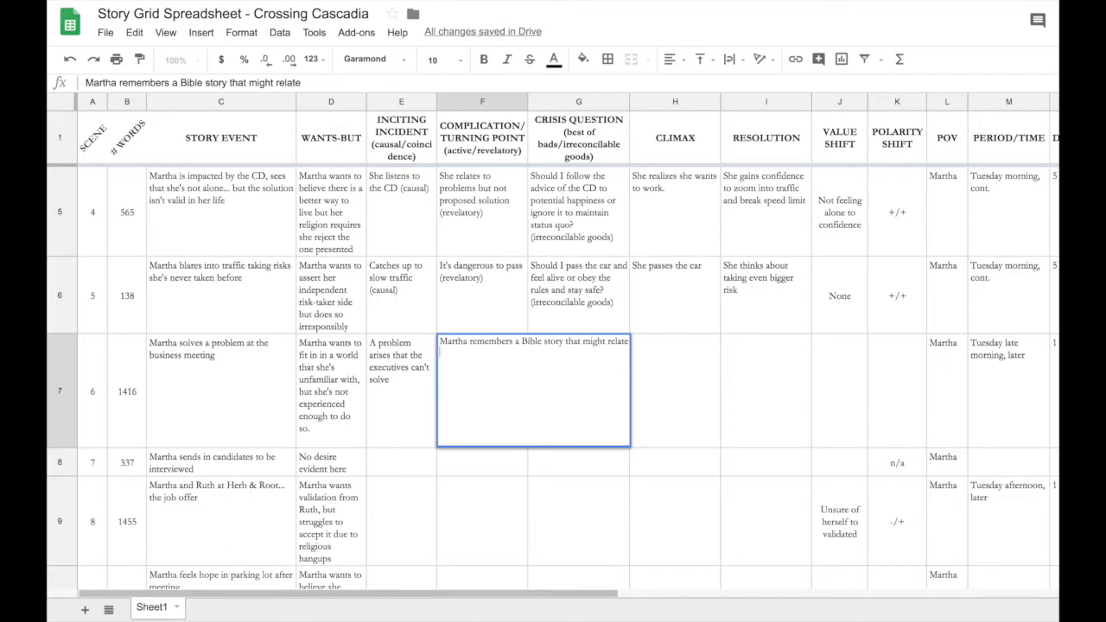
Add a second line, "The executives argue over possible solutions", to scene 6's complication/turning point
{"action": "type", "text": "The executives are"}
{"action": "key", "text": "BackSpace"}
{"action": "type", "text": "gue over possible"}
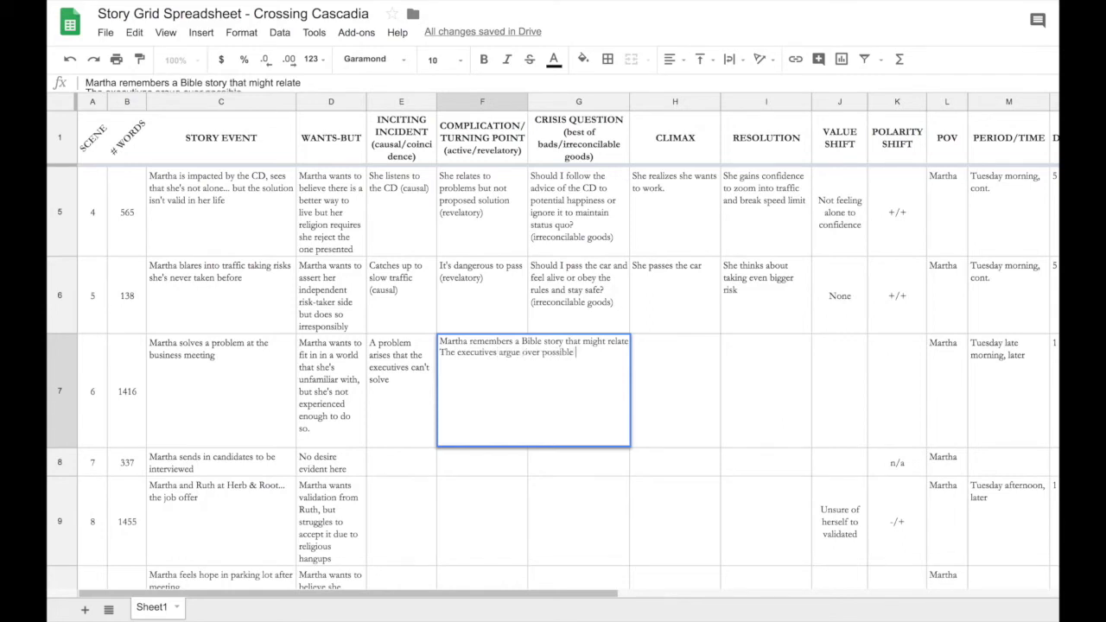
{"action": "type", "text": " solutions"}
{"action": "key", "text": "Return"}
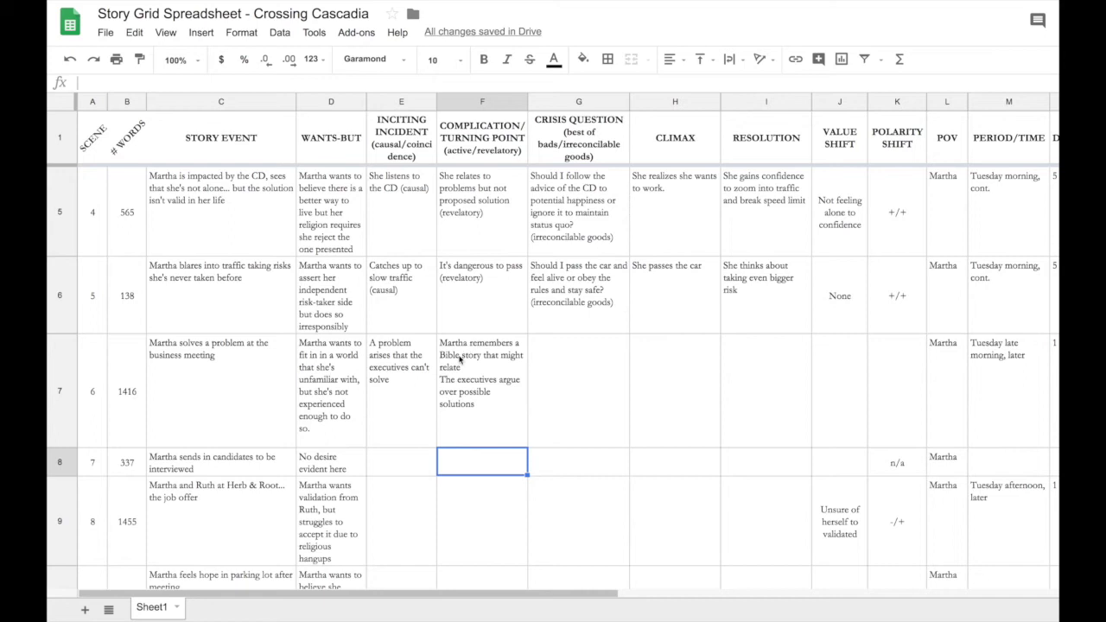
Begin scene 6's crisis question with "Do I tell them the story and risk looking like a crazy religious nut or do I keep"
{"action": "left_click", "coordinate": [549, 356]}
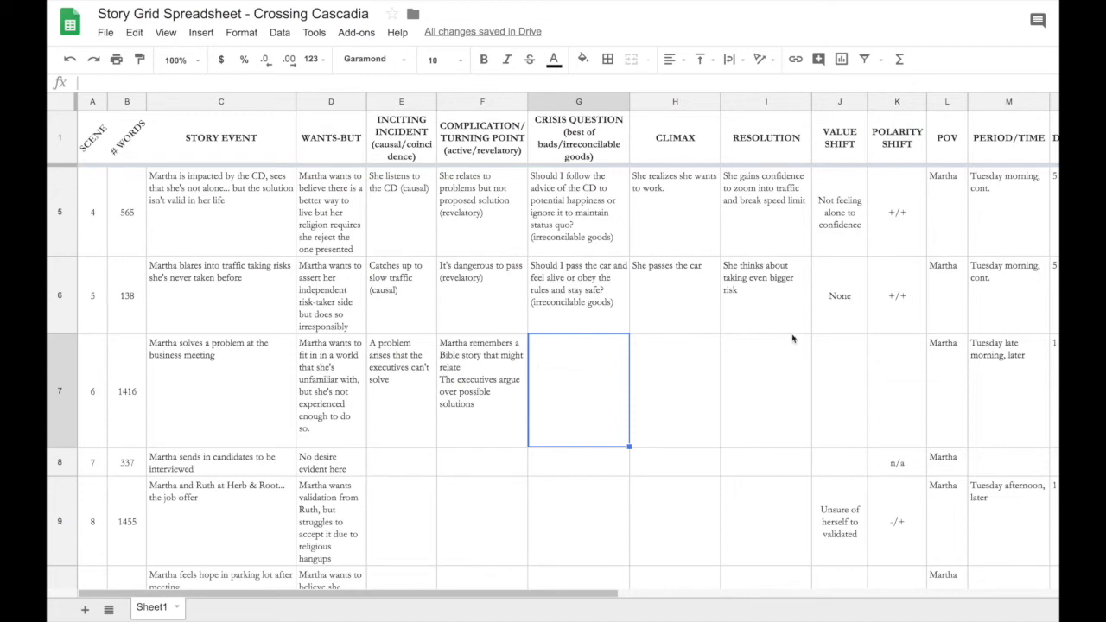
{"action": "type", "text": "Do I te"}
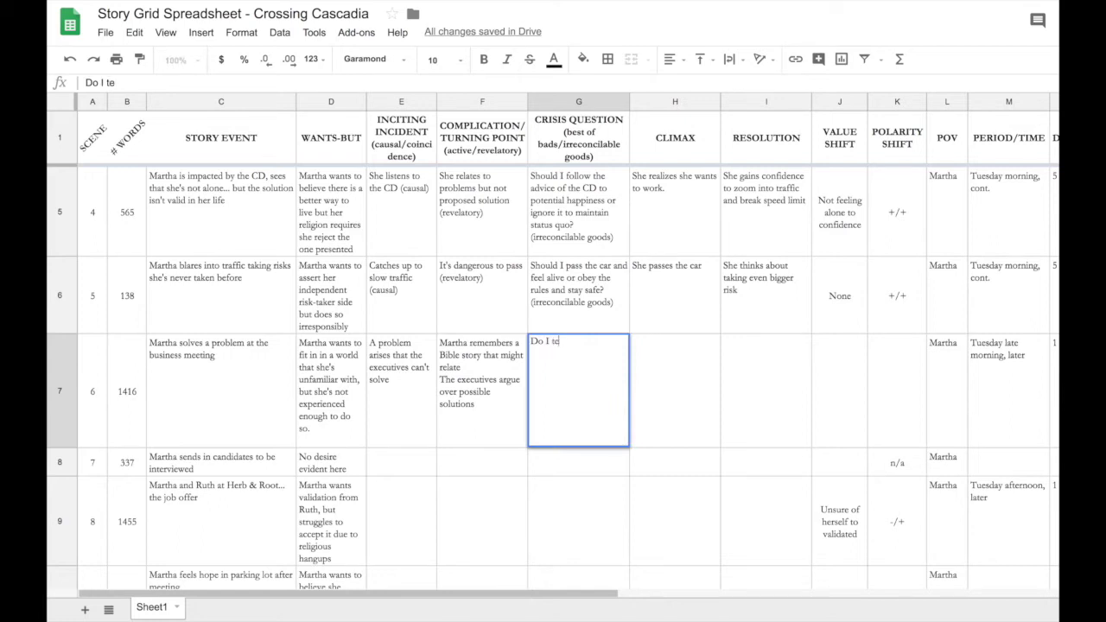
{"action": "type", "text": "ll them the story and"}
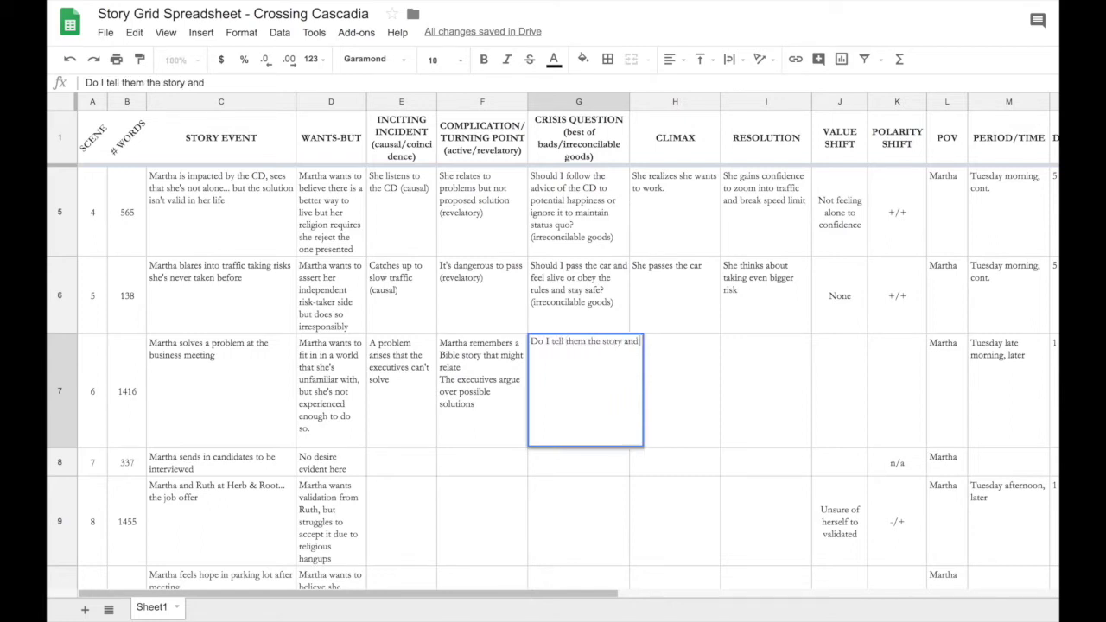
{"action": "type", "text": " risk looking"}
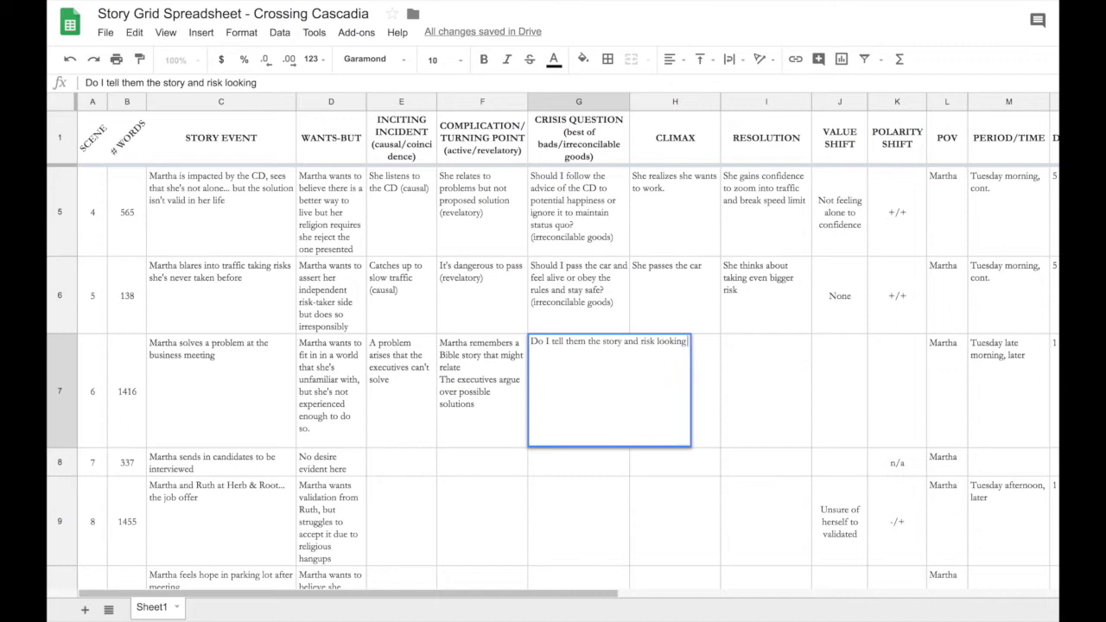
{"action": "type", "text": " like a crazy religious nut or do I keep"}
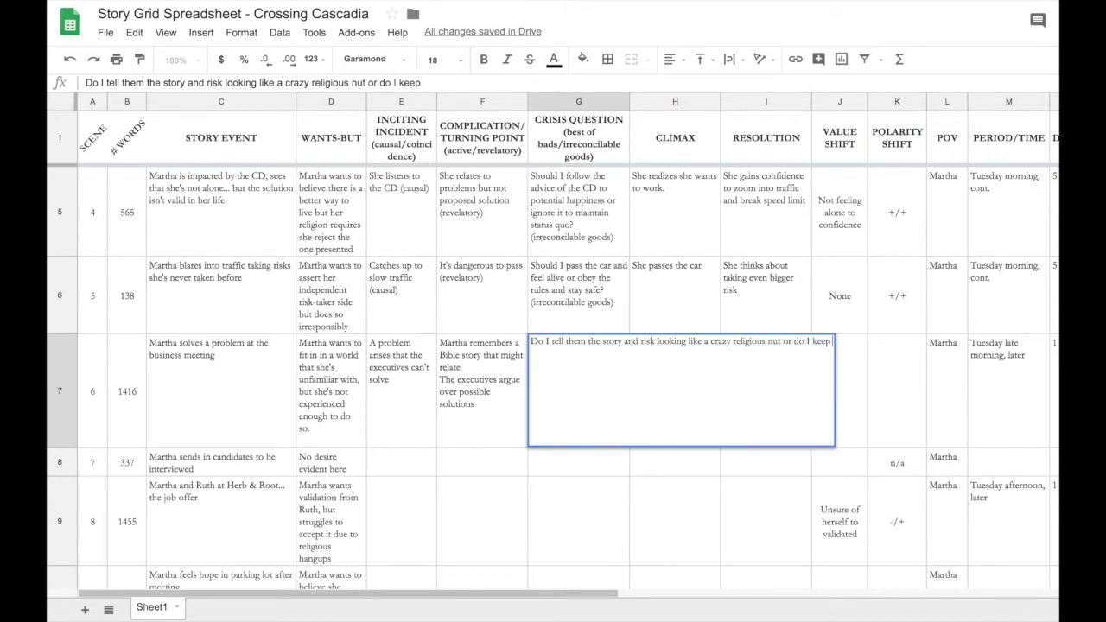
Complete scene 6's crisis question with "quiet and miss the opportunity to show her viability in the meeting"
{"action": "type", "text": " quiet and miss the"}
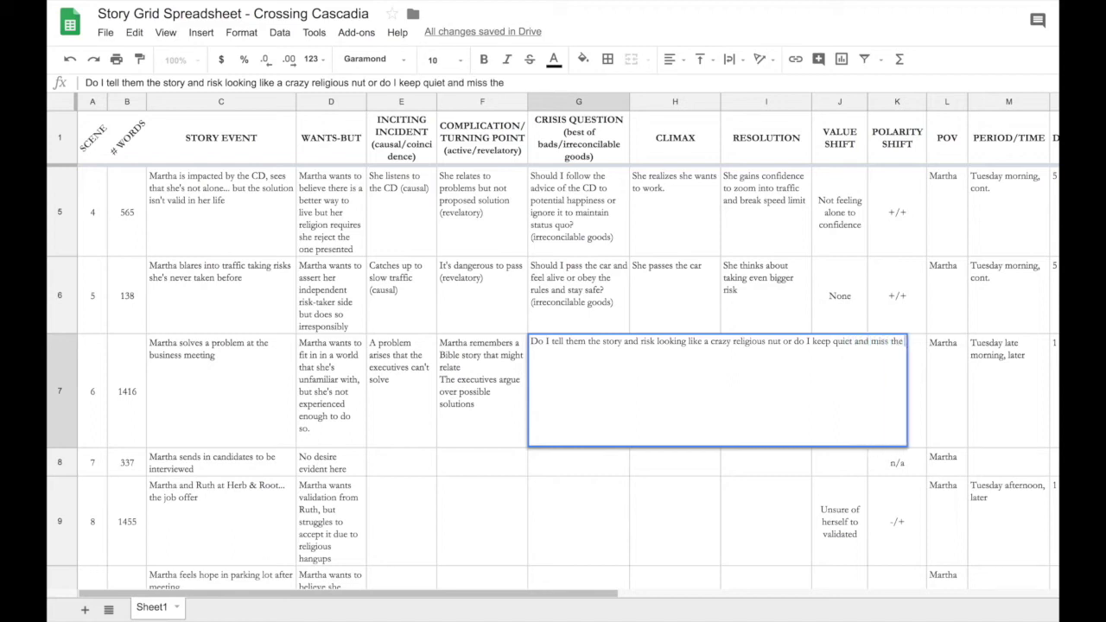
{"action": "type", "text": " opportunity to h"}
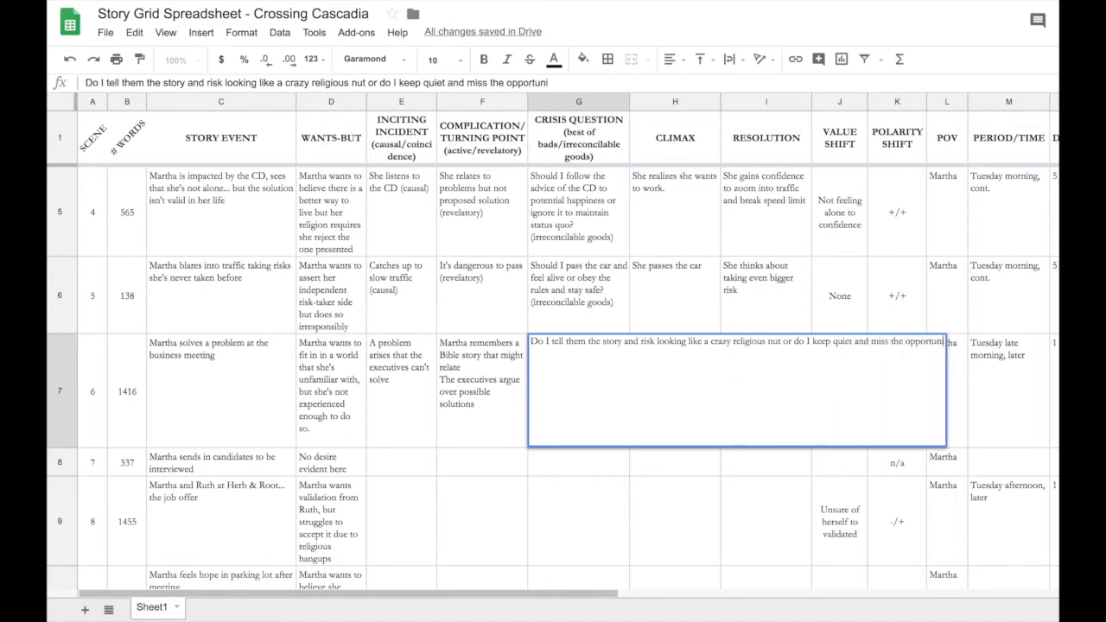
{"action": "key", "text": "BackSpace"}
{"action": "key", "text": "BackSpace"}
{"action": "key", "text": "BackSpace"}
{"action": "key", "text": "BackSpace"}
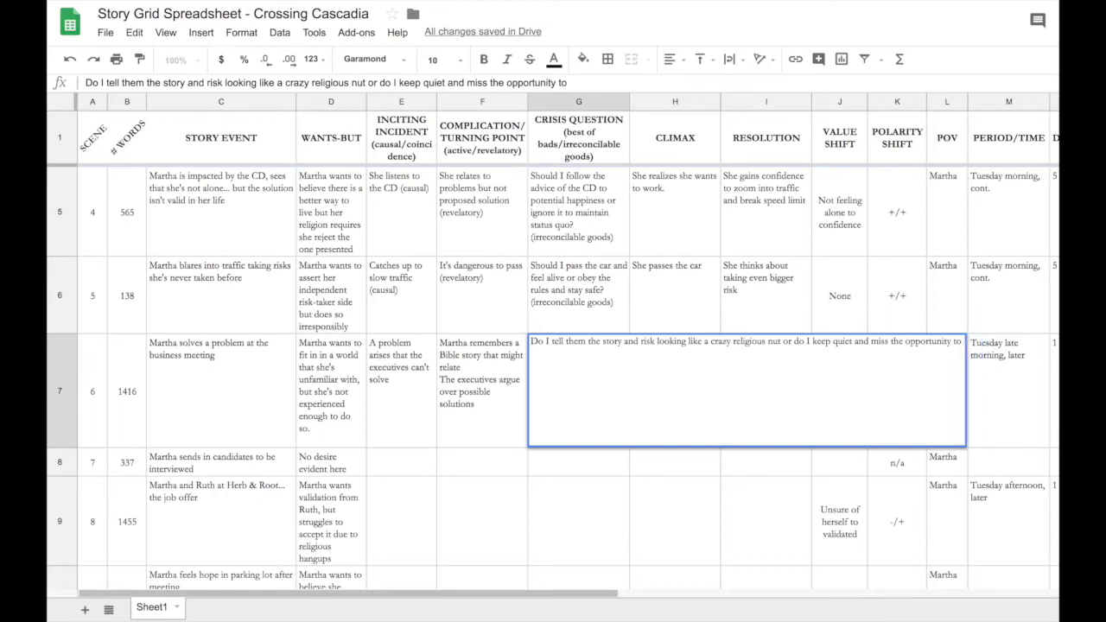
{"action": "type", "text": "show"}
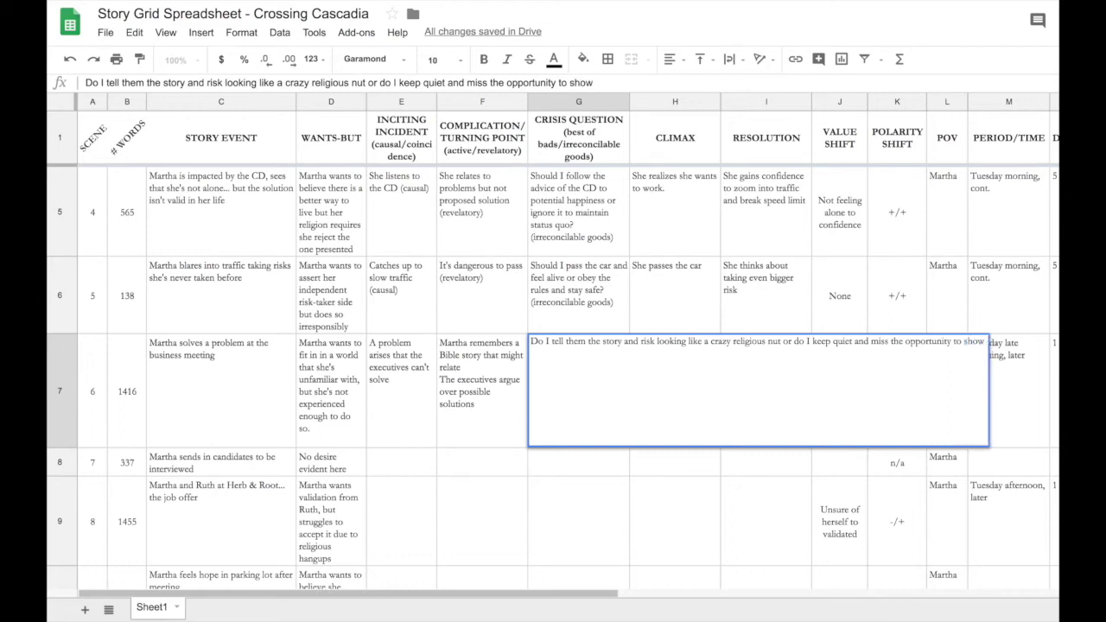
{"action": "type", "text": " her"}
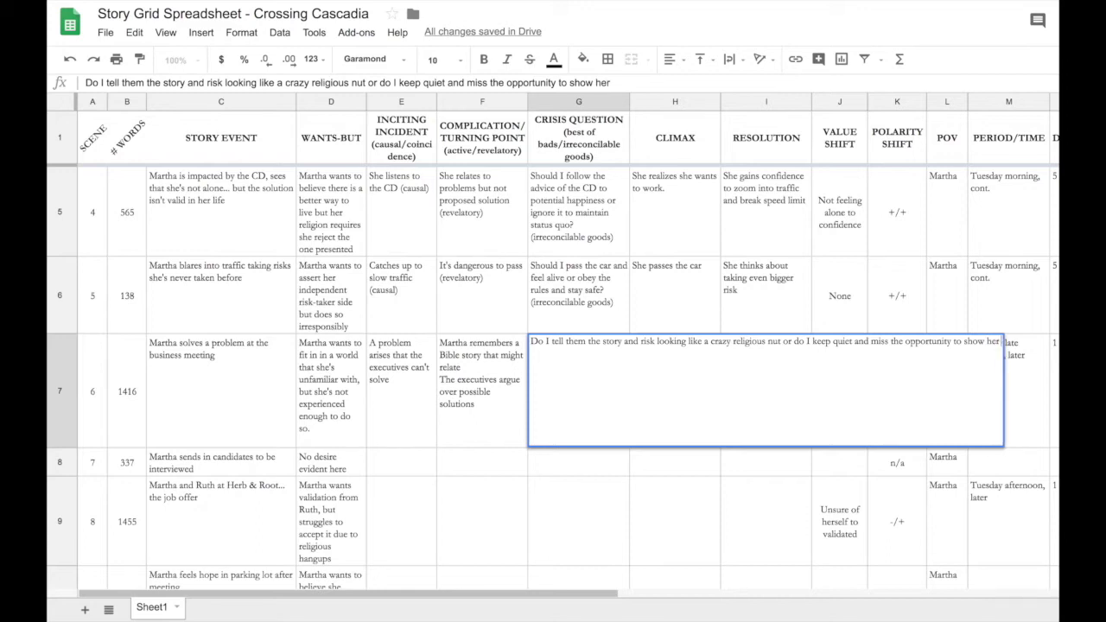
{"action": "type", "text": " viability"}
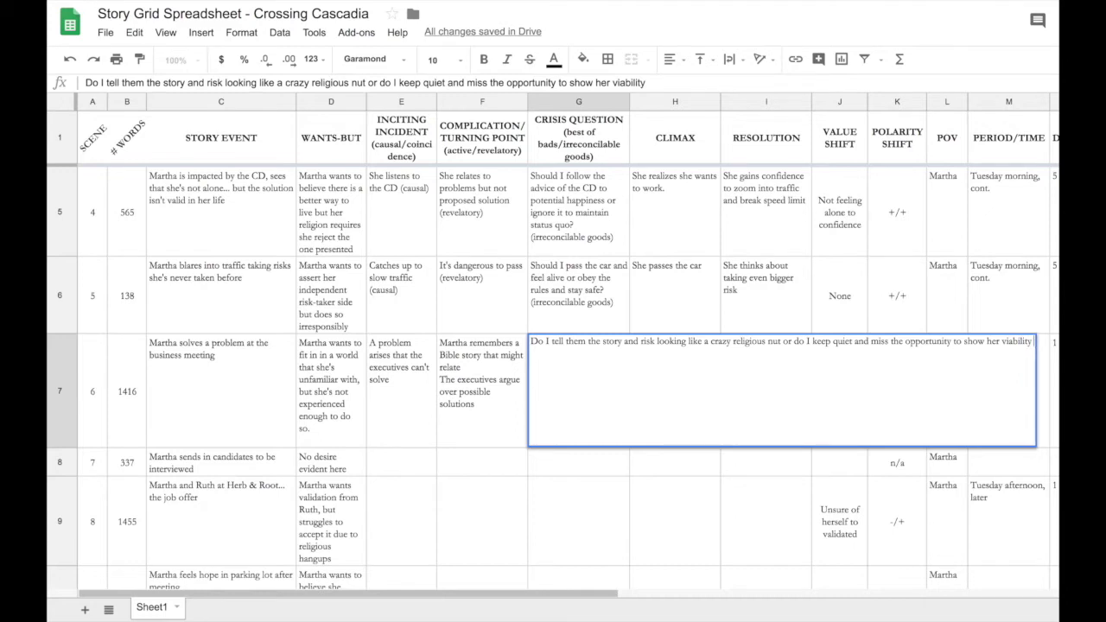
{"action": "type", "text": " in the meet"}
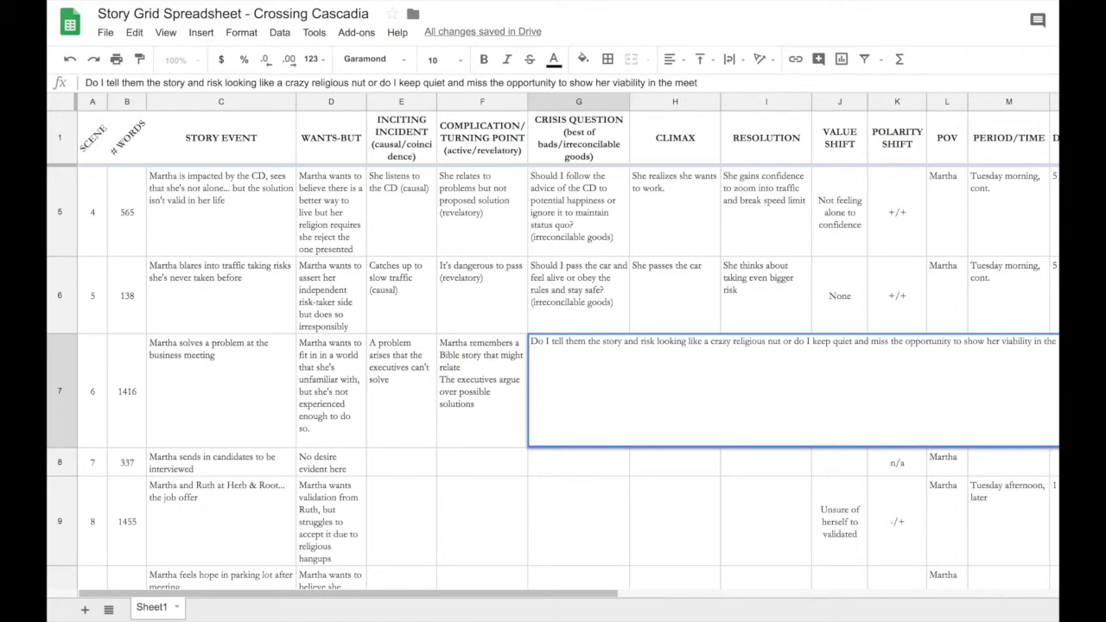
{"action": "type", "text": "ing"}
{"action": "key", "text": "Return"}
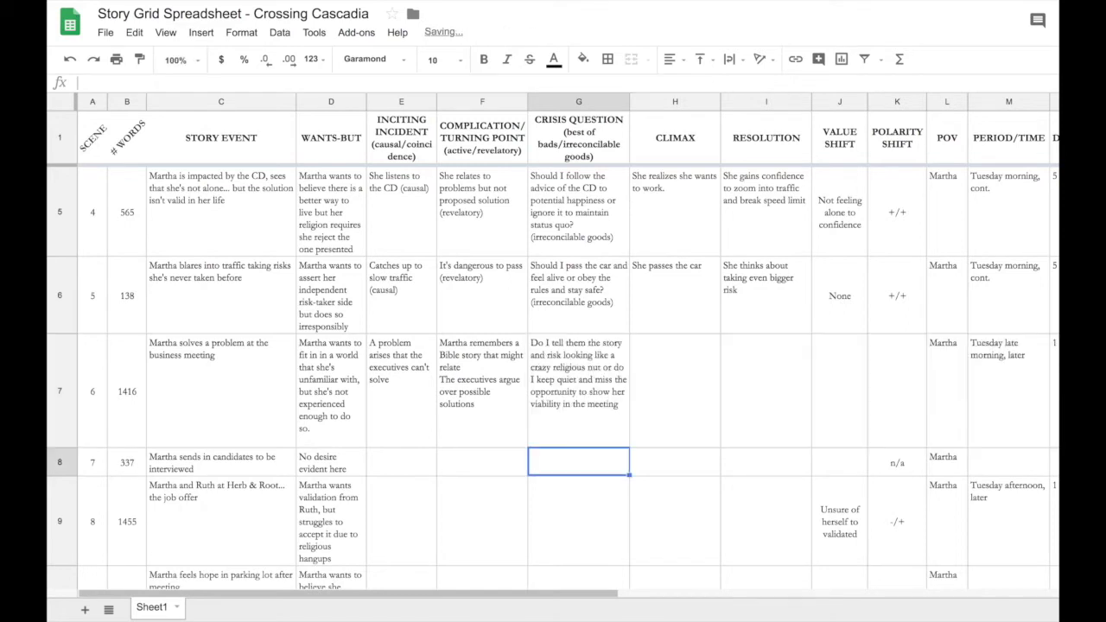
{"action": "left_click", "coordinate": [562, 359]}
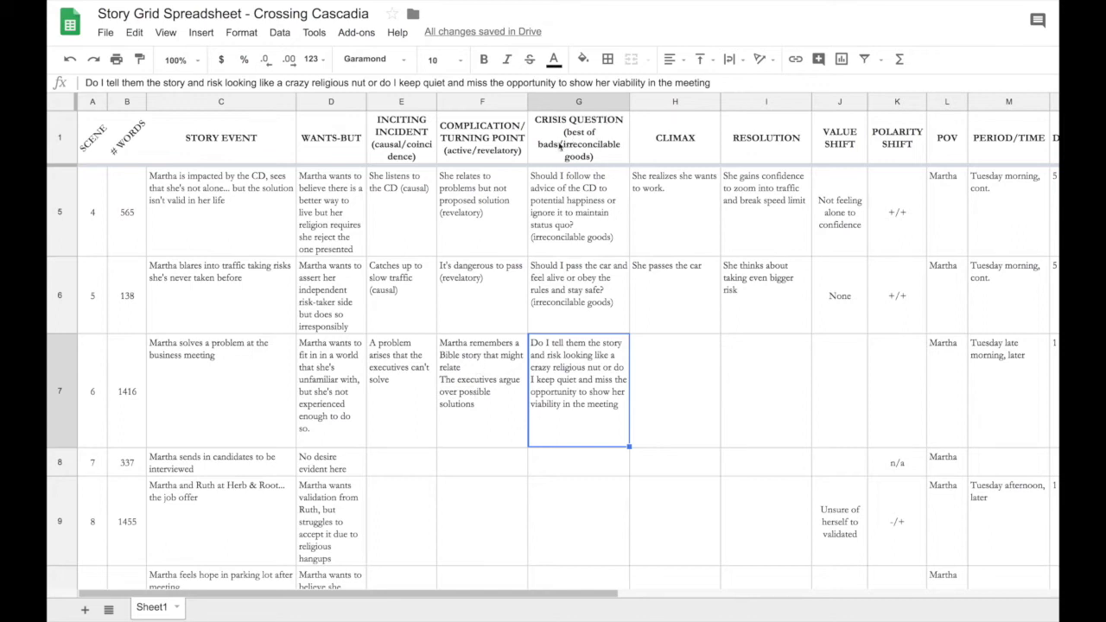
Enter "She shares the bible story" as scene 6's climax
{"action": "left_click", "coordinate": [652, 376]}
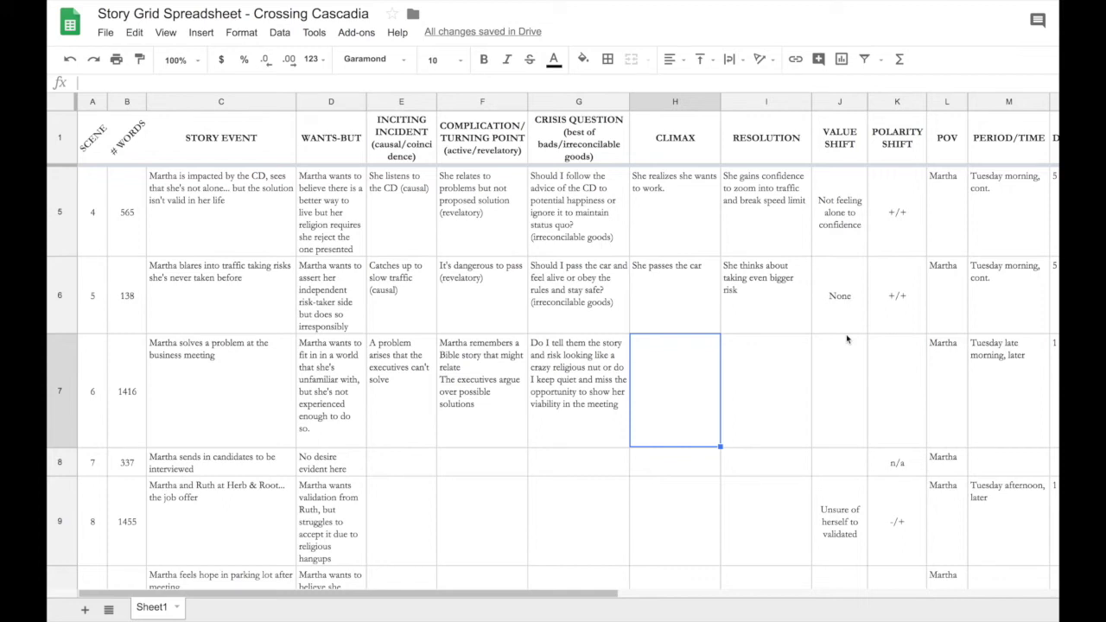
{"action": "type", "text": "She shares the bible story"}
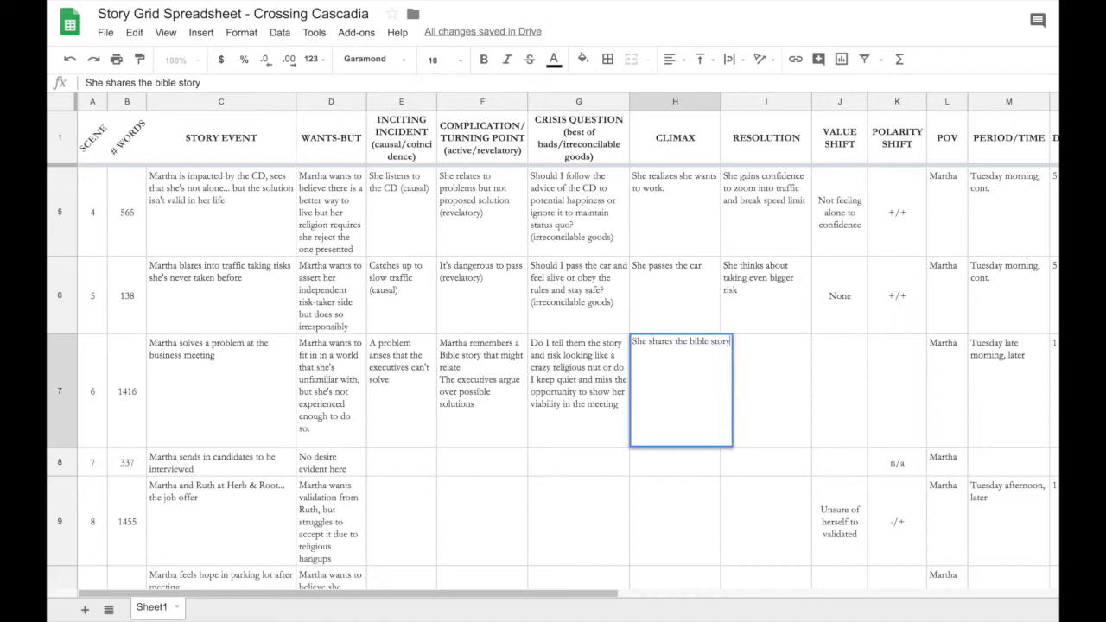
{"action": "key", "text": "Tab"}
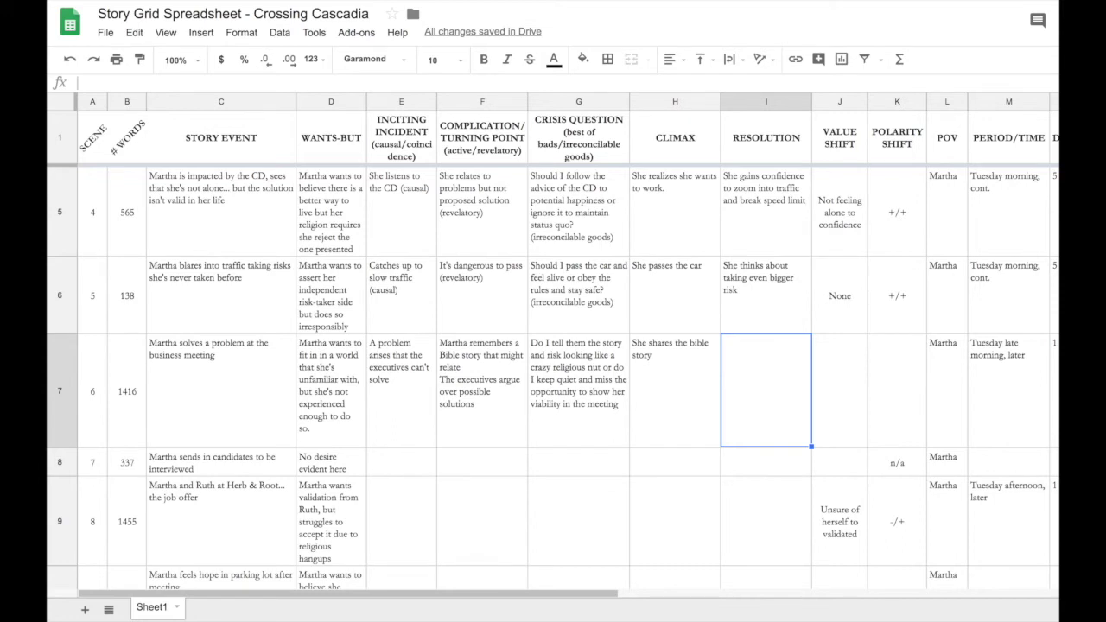
Begin scene 6's resolution with "Many of the executives subtly mock her"
{"action": "type", "text": "Many of "}
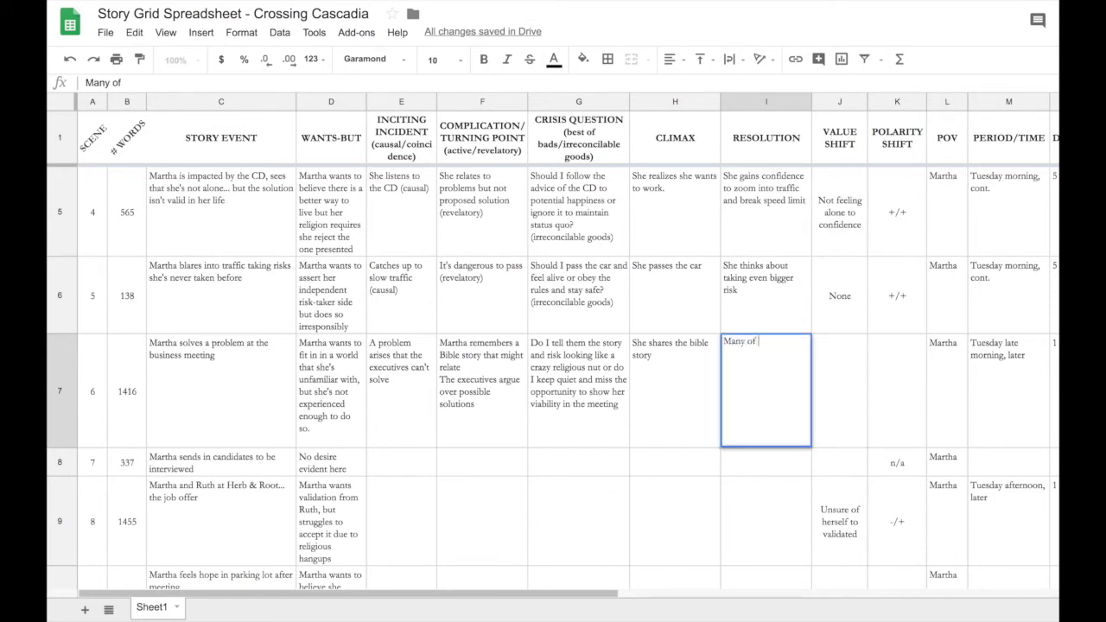
{"action": "type", "text": "the ex"}
{"action": "key", "text": "BackSpace"}
{"action": "key", "text": "BackSpace"}
{"action": "type", "text": "executives laugh"}
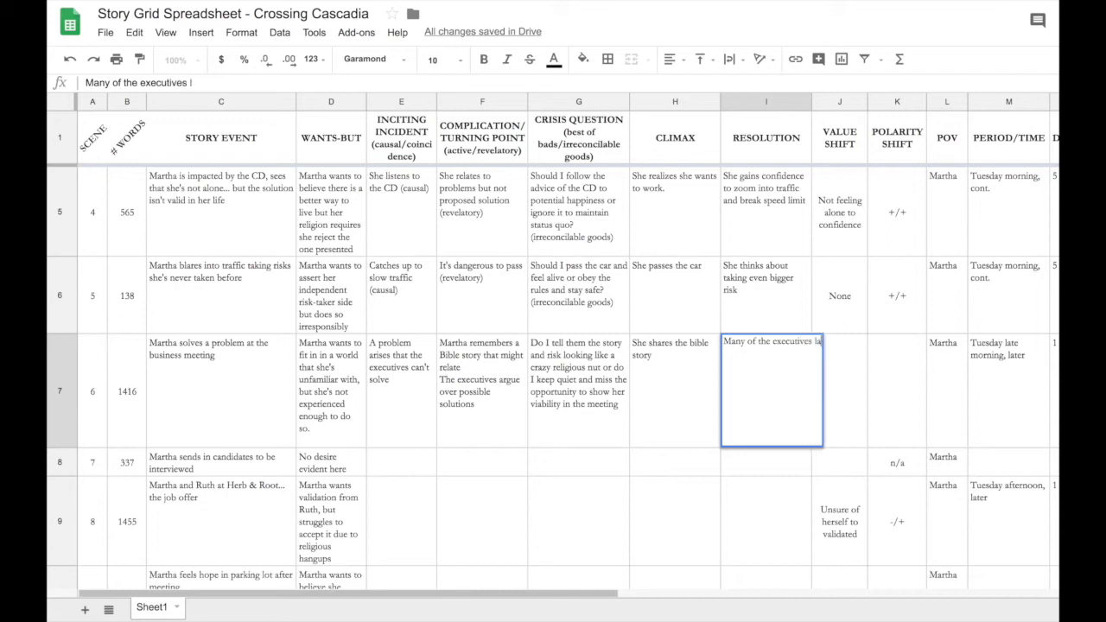
{"action": "key", "text": "BackSpace"}
{"action": "key", "text": "BackSpace"}
{"action": "key", "text": "BackSpace"}
{"action": "key", "text": "BackSpace"}
{"action": "key", "text": "BackSpace"}
{"action": "key", "text": "BackSpace"}
{"action": "key", "text": "BackSpace"}
{"action": "type", "text": "s"}
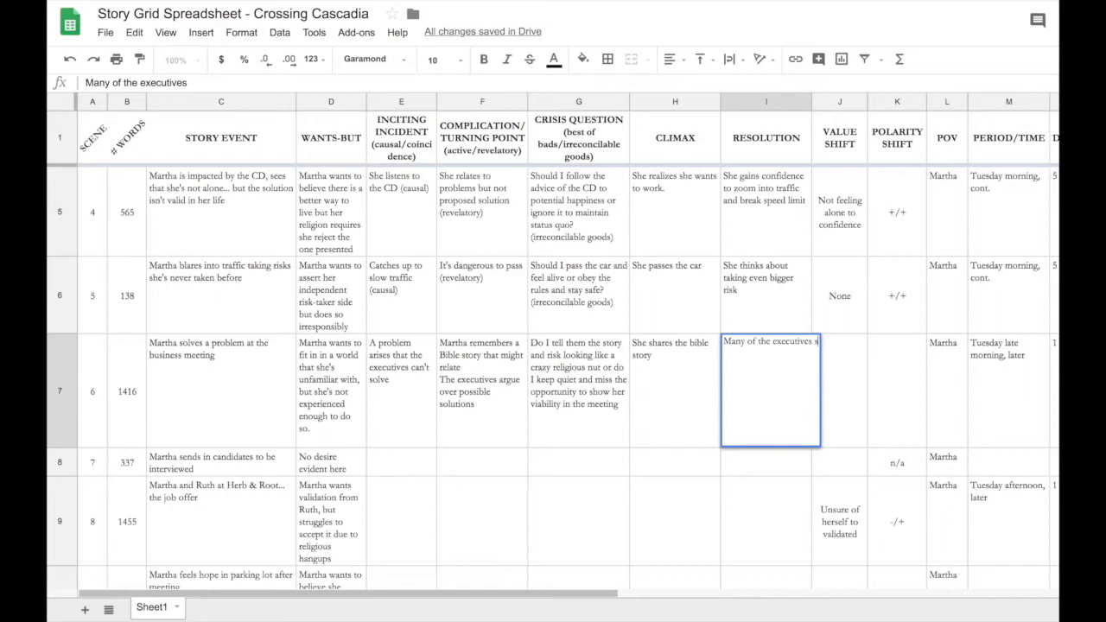
{"action": "type", "text": "ubtly mock her"}
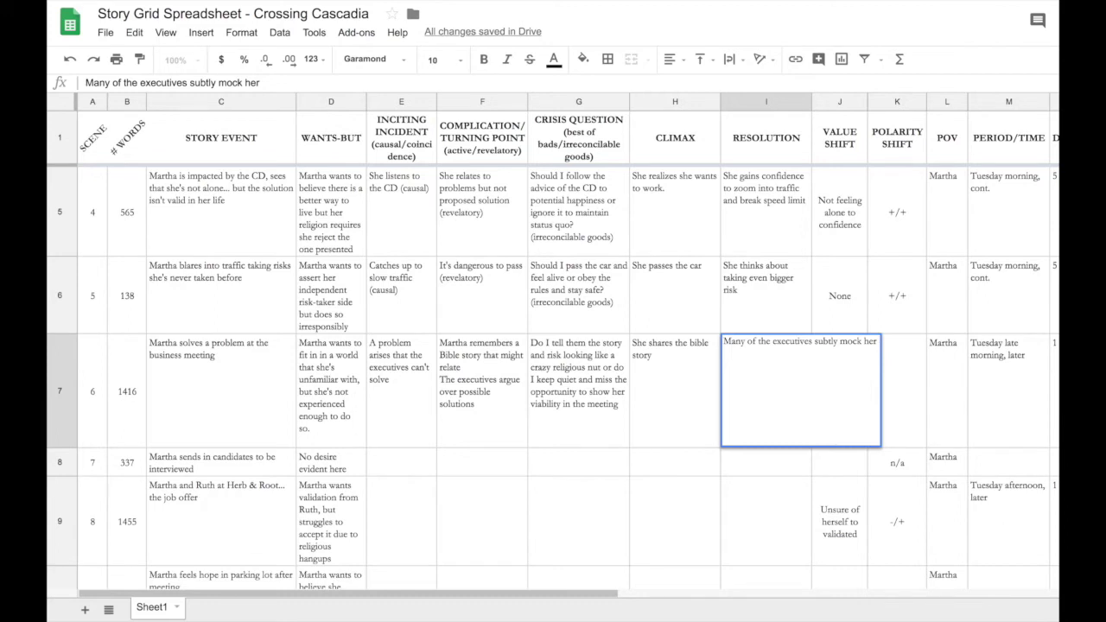
Complete scene 6's resolution with "but the boss sees relevance in the story and a possible solution"
{"action": "type", "text": "but"}
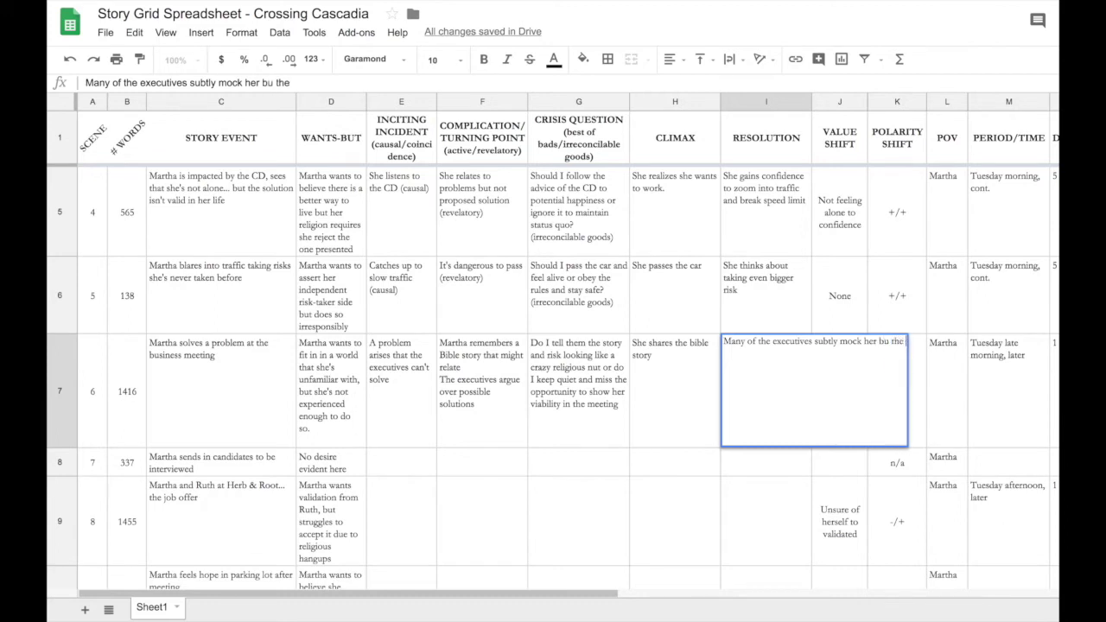
{"action": "type", "text": " the boss"}
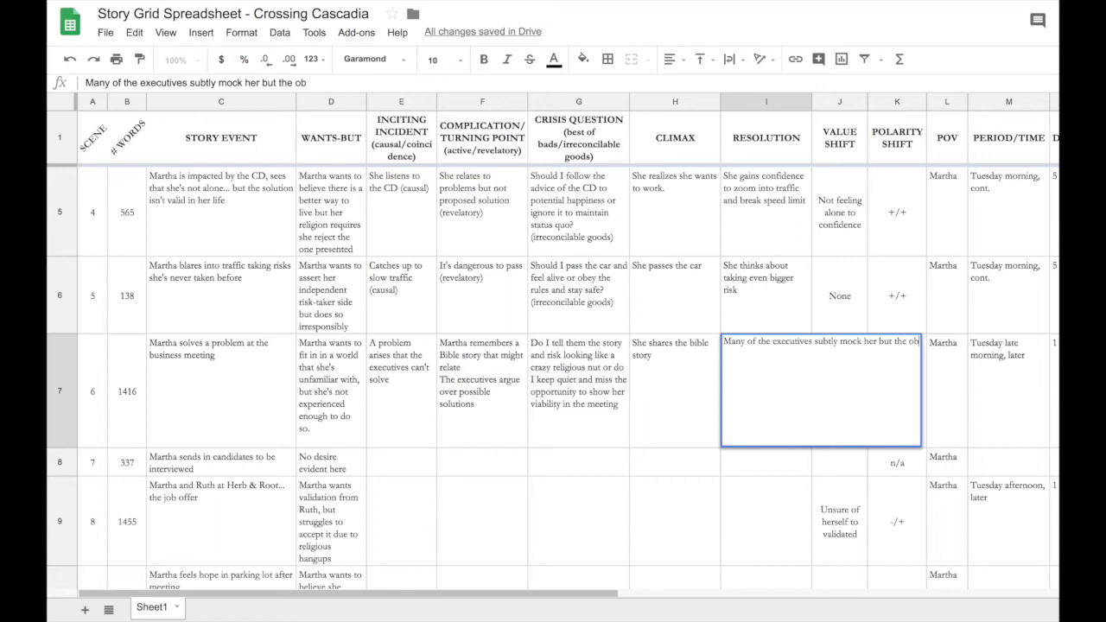
{"action": "type", "text": " sees"}
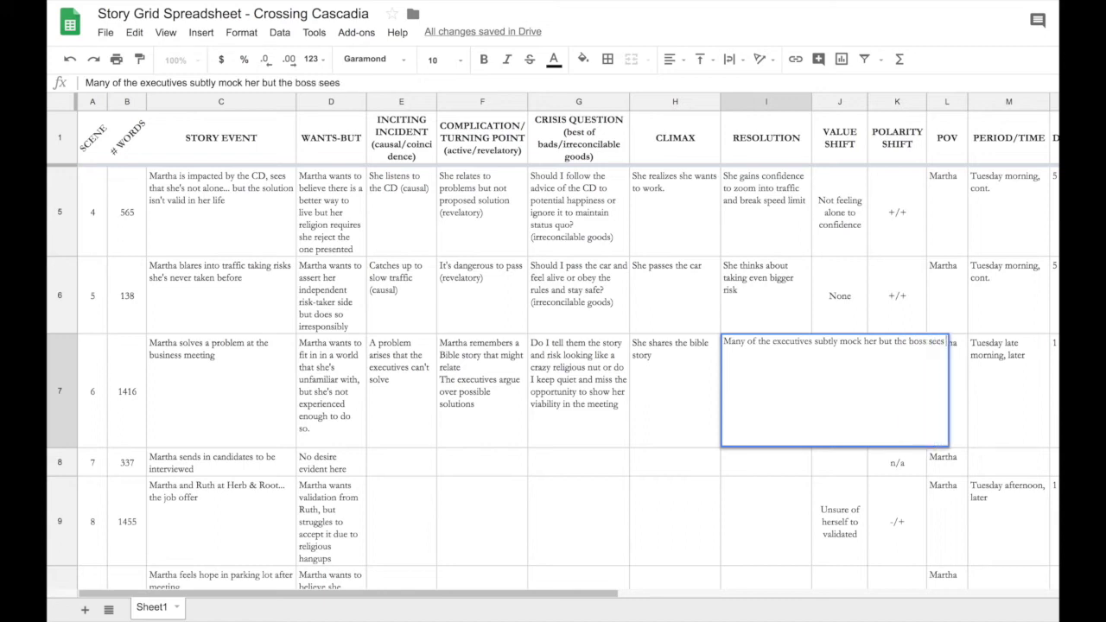
{"action": "type", "text": " relv"}
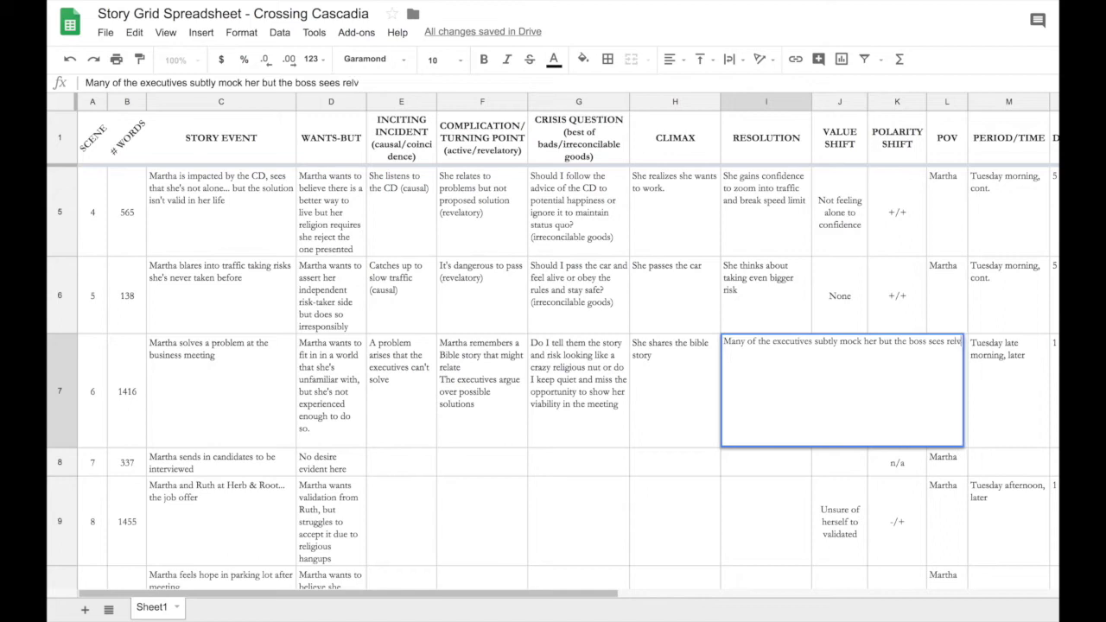
{"action": "key", "text": "BackSpace"}
{"action": "type", "text": "evance in her"}
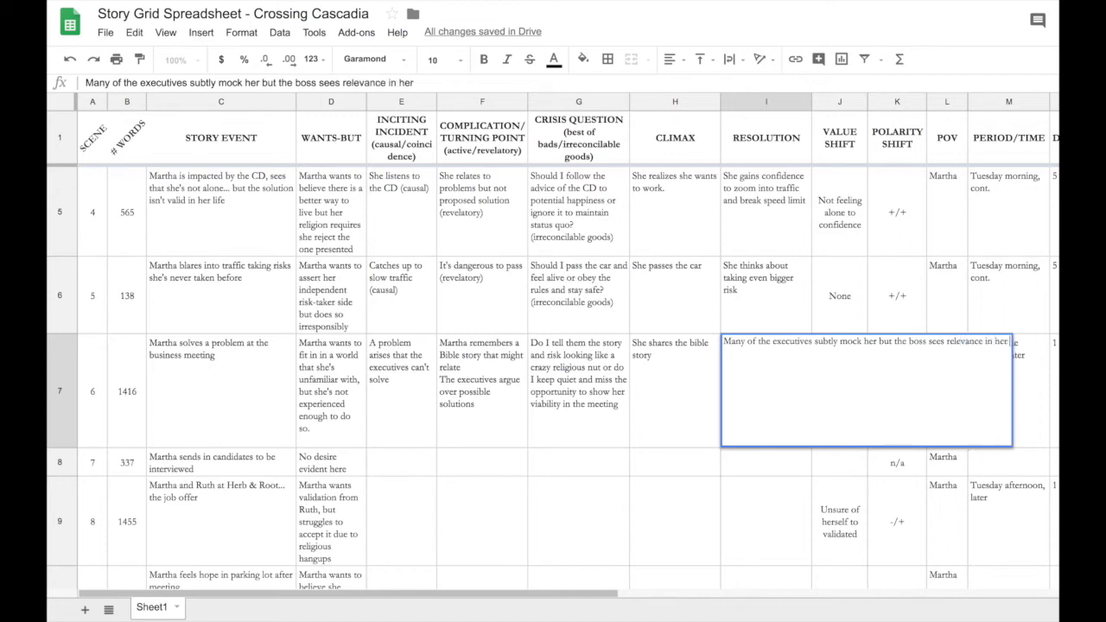
{"action": "key", "text": "BackSpace"}
{"action": "key", "text": "BackSpace"}
{"action": "key", "text": "BackSpace"}
{"action": "type", "text": "the story and a possible solution"}
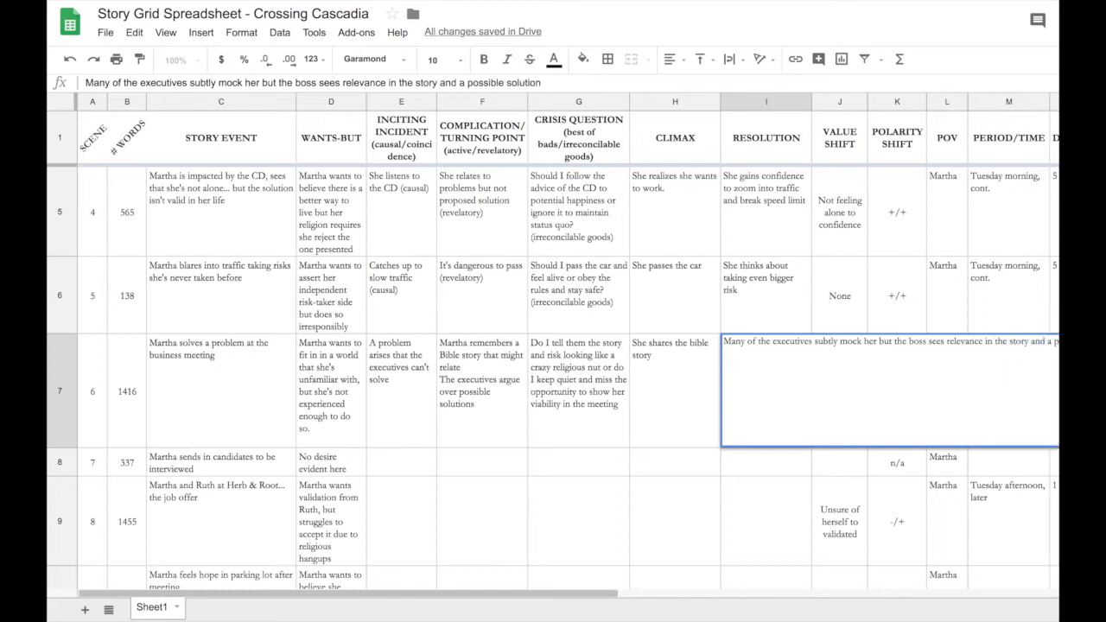
{"action": "left_click", "coordinate": [675, 461]}
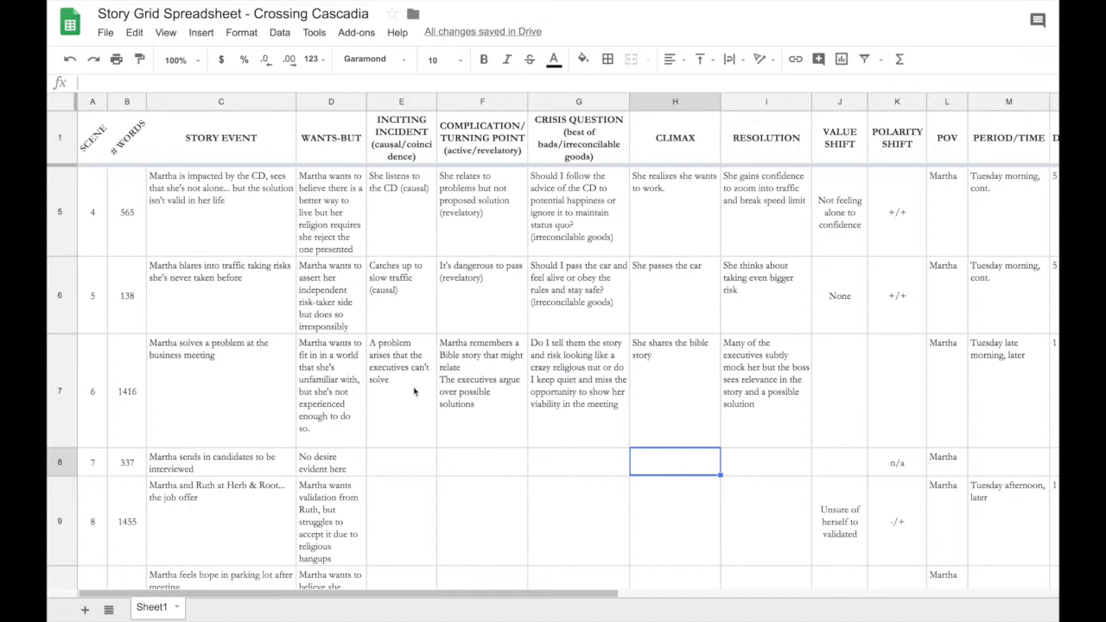
Enter "unsure of herself to valued (at least by the boss)" as scene 6's value shift
{"action": "left_click", "coordinate": [839, 385]}
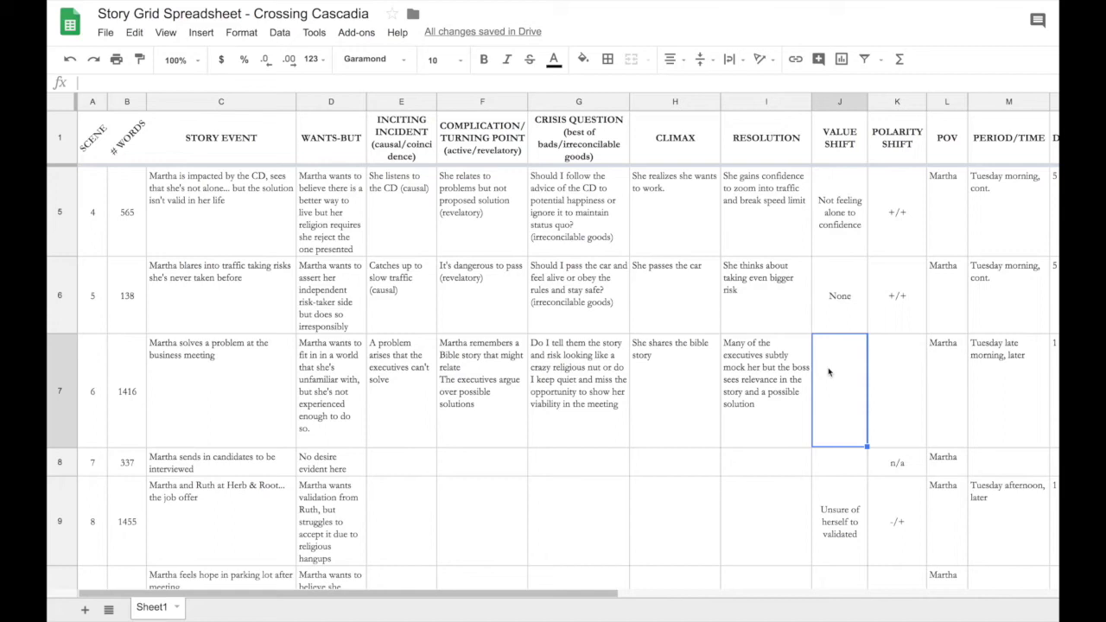
{"action": "type", "text": "unsure of herself"}
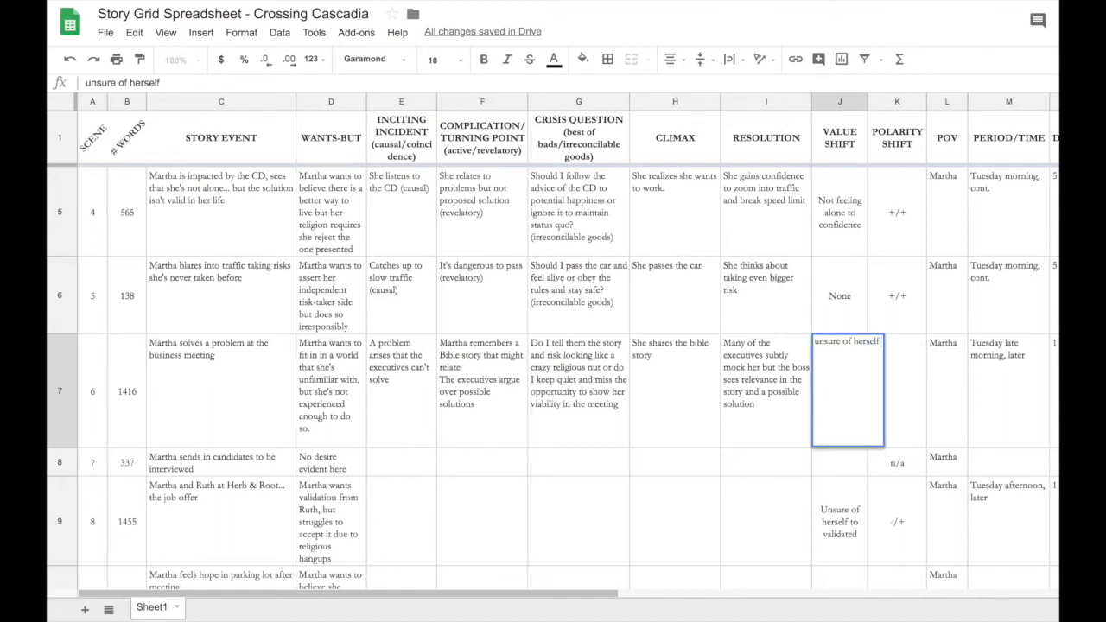
{"action": "type", "text": " to"}
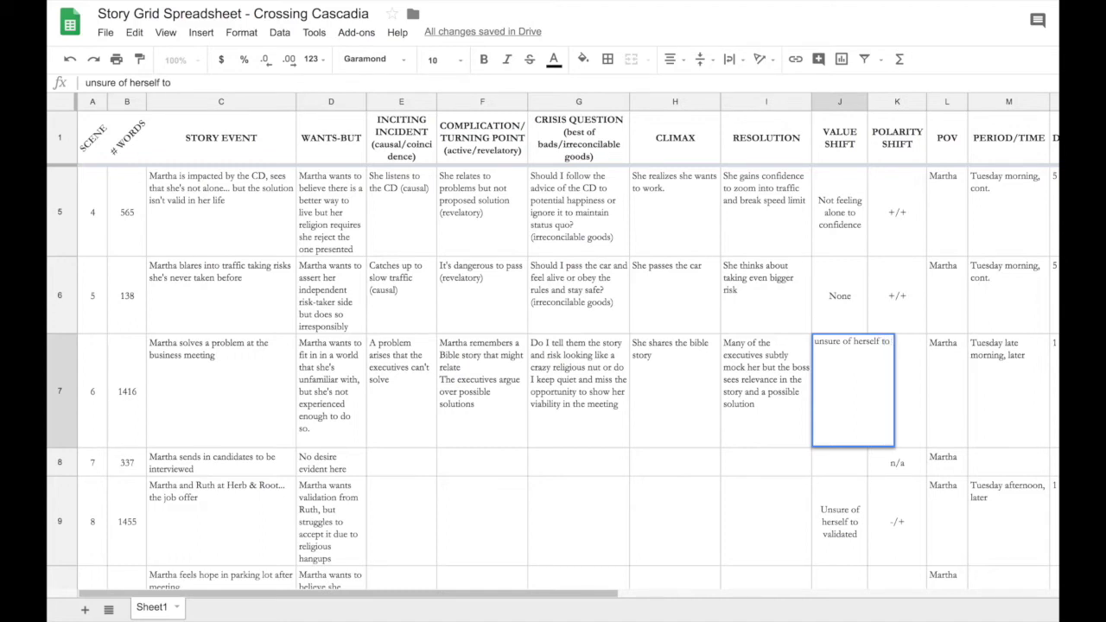
{"action": "type", "text": " valued"}
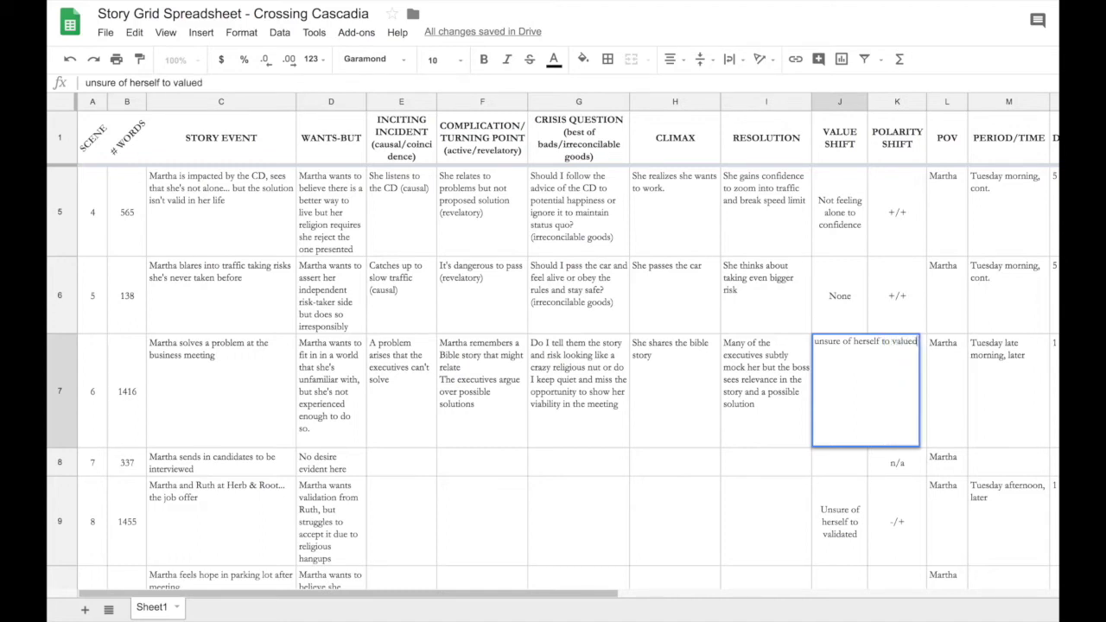
{"action": "type", "text": " (at lea"}
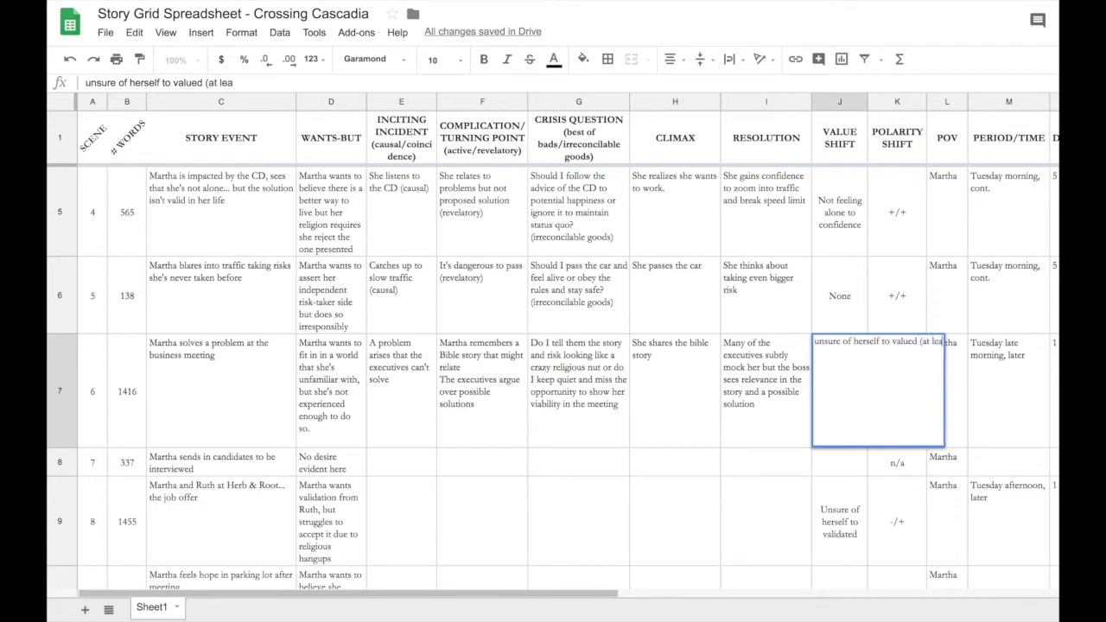
{"action": "type", "text": "st by the boss)"}
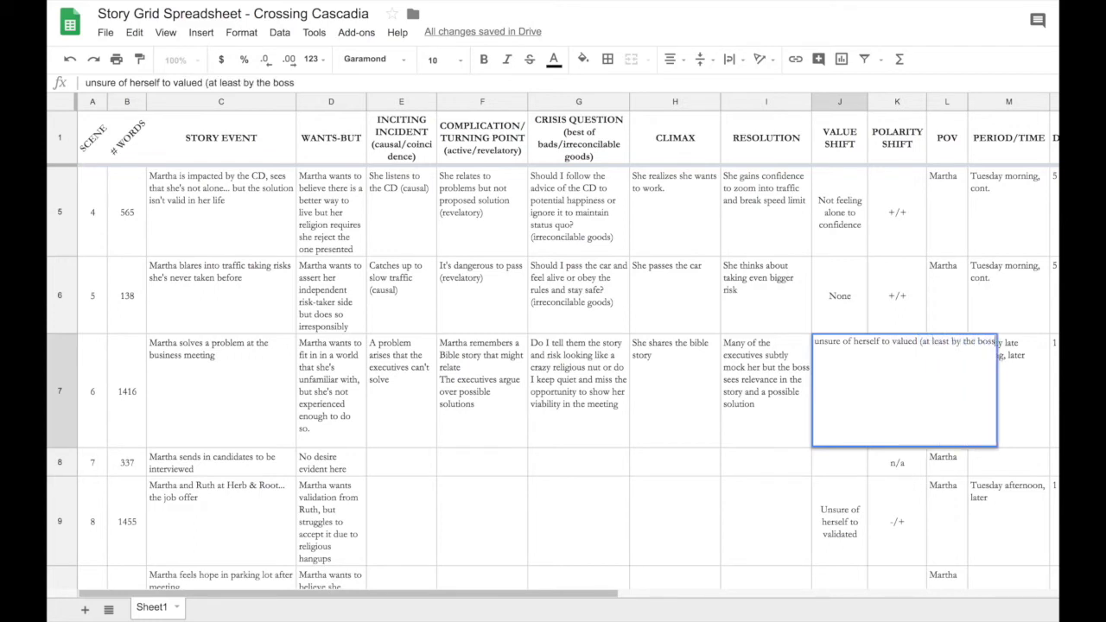
{"action": "left_click", "coordinate": [791, 403]}
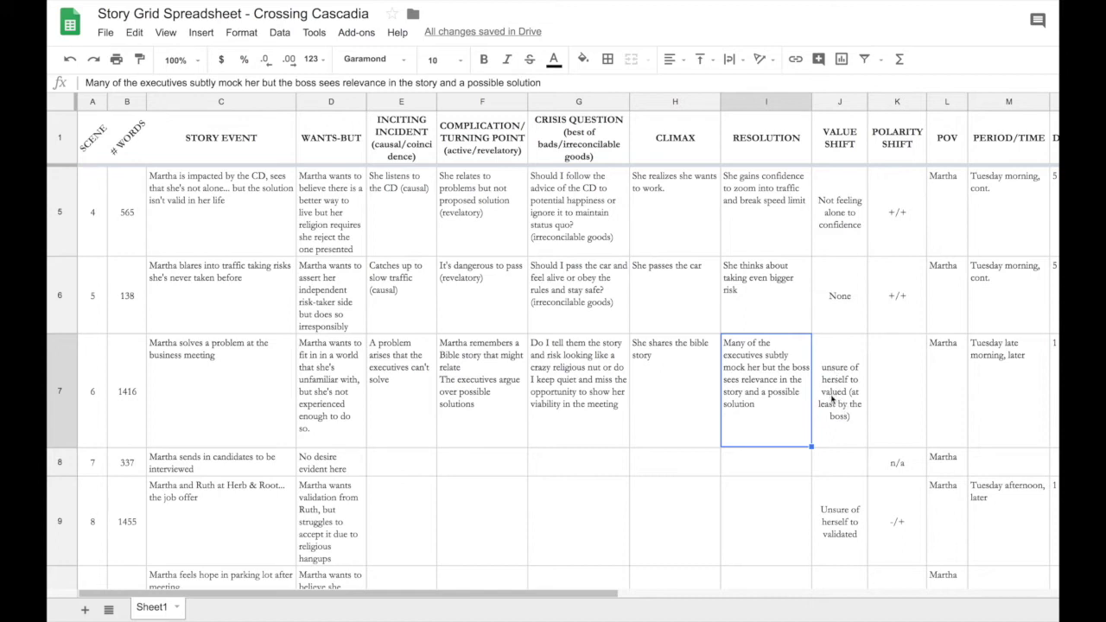
Enter -/+ as literal text for scene 6's polarity shift
{"action": "left_click", "coordinate": [885, 385]}
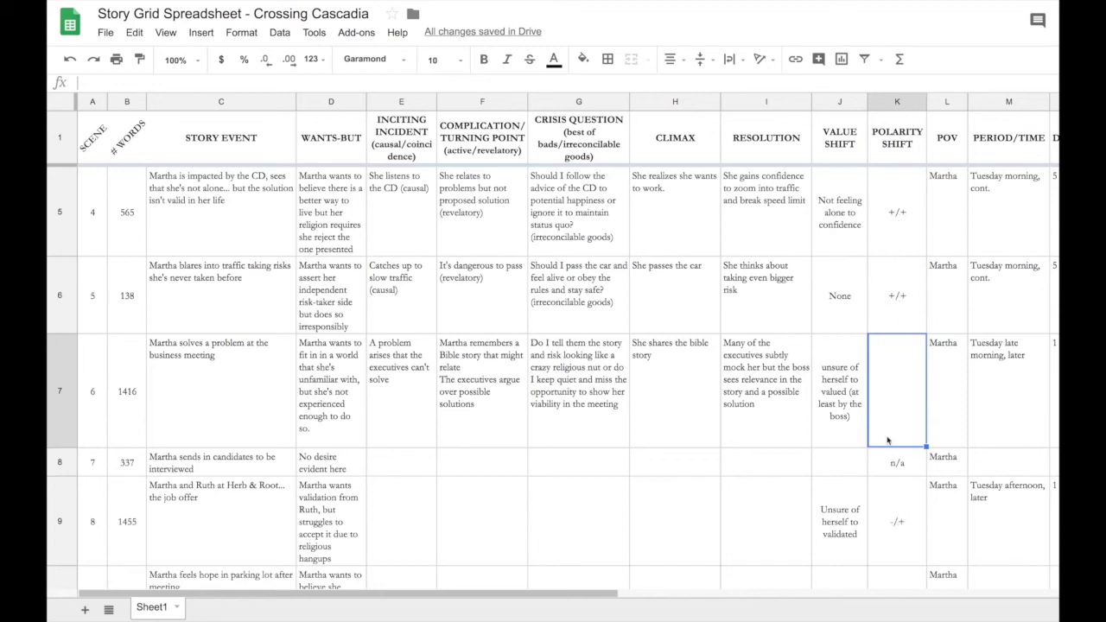
{"action": "double_click", "coordinate": [893, 378]}
{"action": "type", "text": "'-/+"}
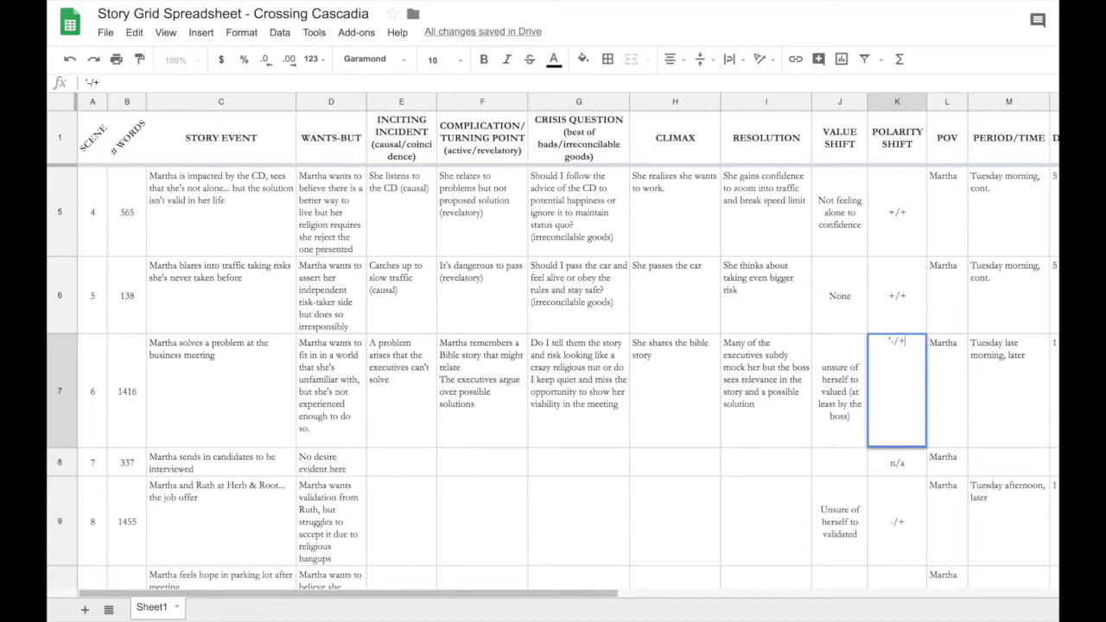
{"action": "key", "text": "Return"}
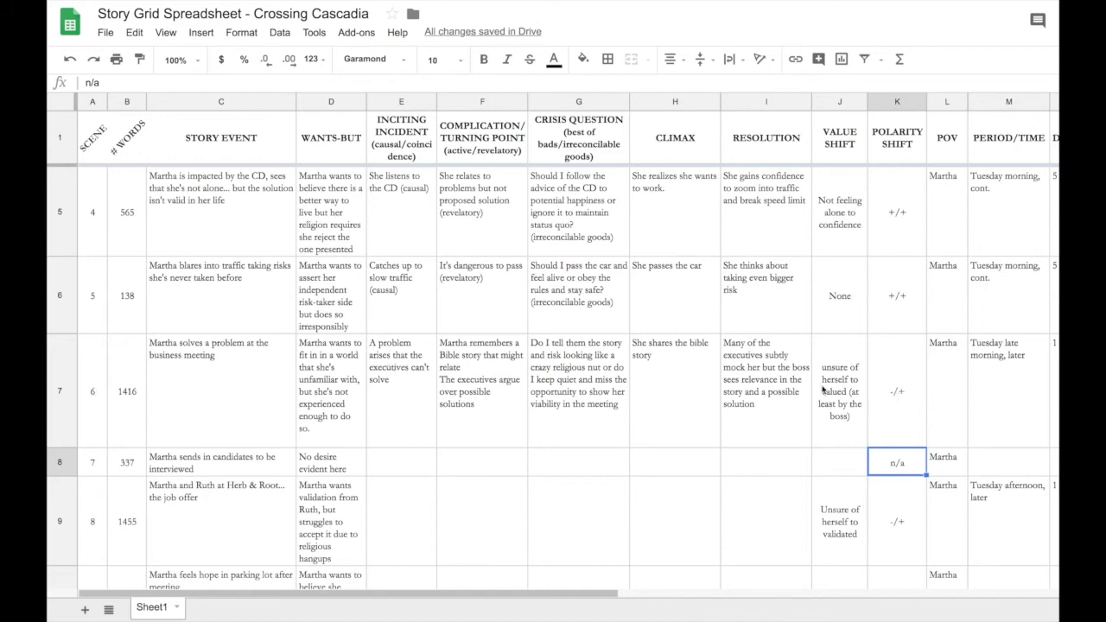
{"action": "scroll", "coordinate": [706, 394], "scroll_direction": "up", "scroll_amount": 3}
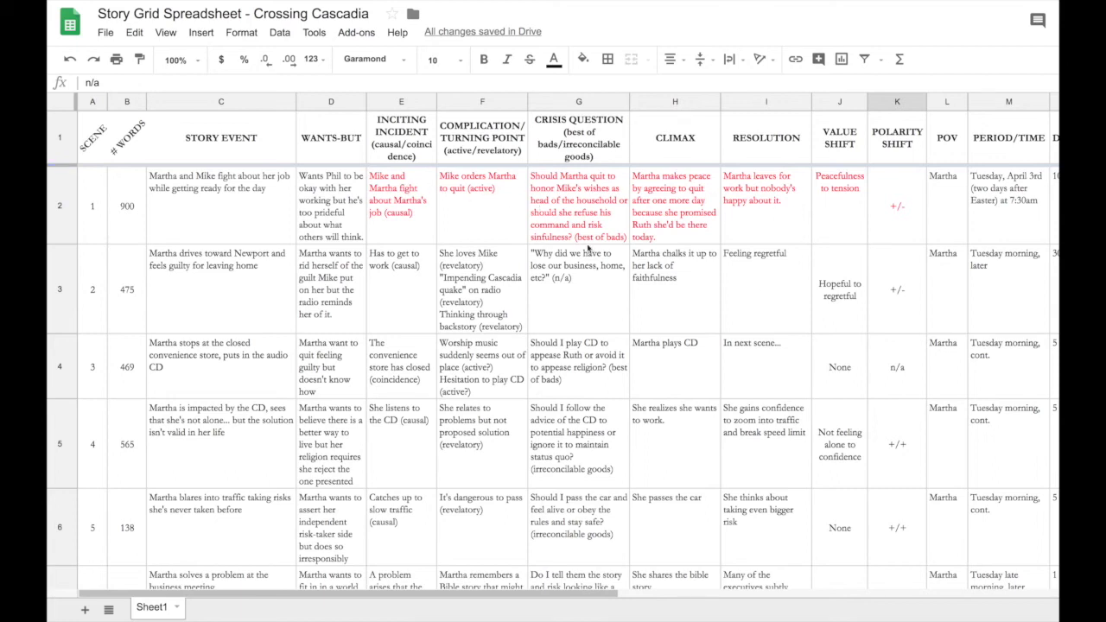
{"action": "scroll", "coordinate": [650, 277], "scroll_direction": "down", "scroll_amount": 2}
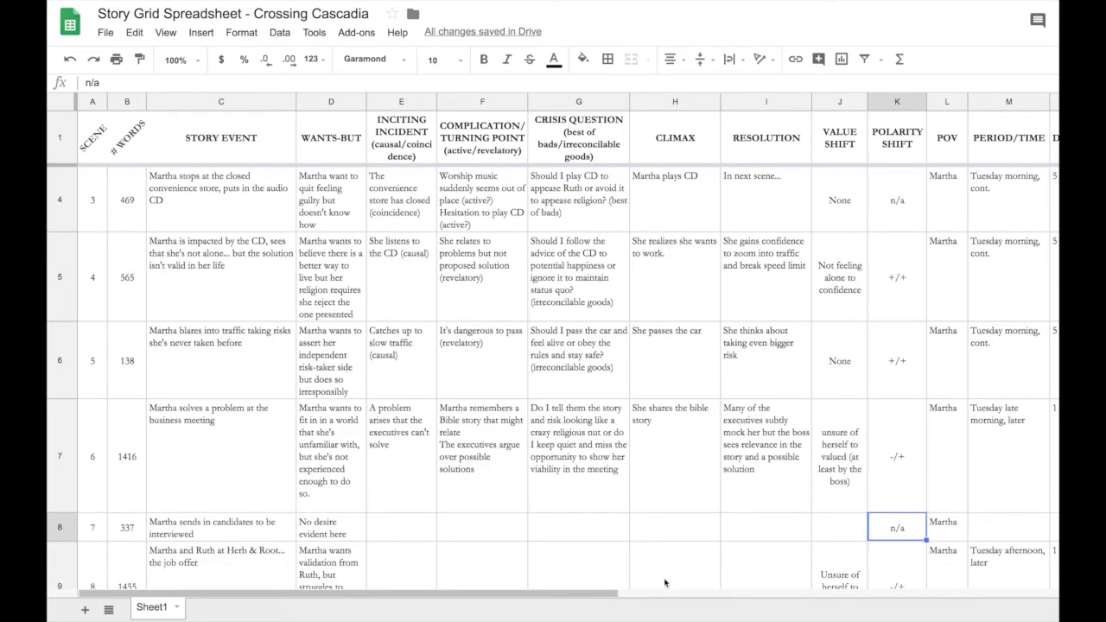
Review the completed scene rows, checking scene 6's inciting incident and turning point entries
{"action": "scroll", "coordinate": [498, 286], "scroll_direction": "up", "scroll_amount": 2}
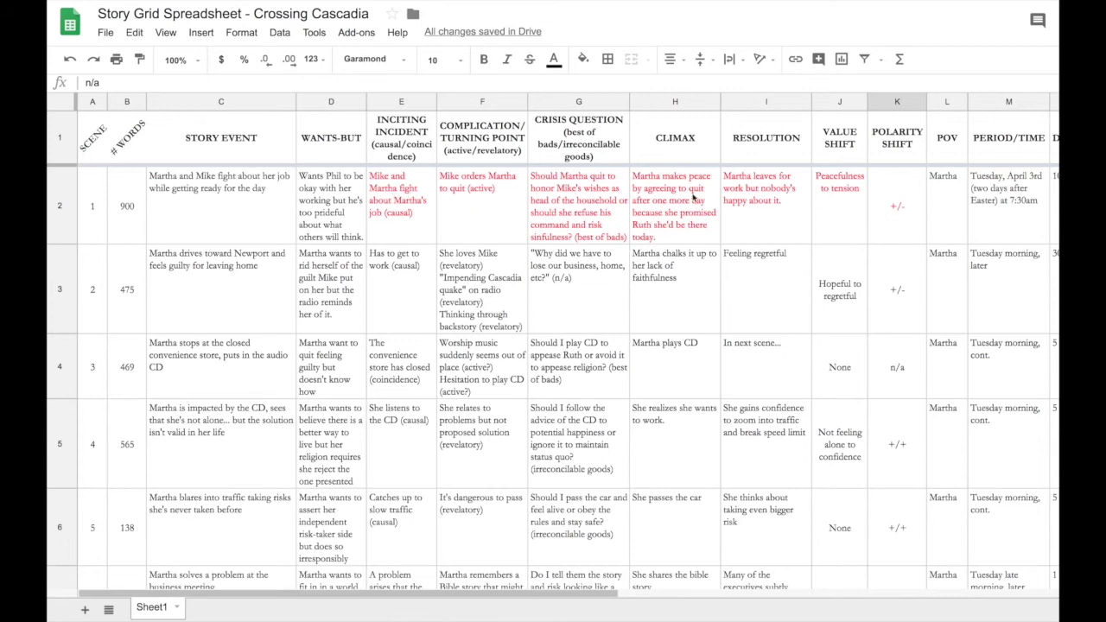
{"action": "scroll", "coordinate": [662, 246], "scroll_direction": "down", "scroll_amount": 5}
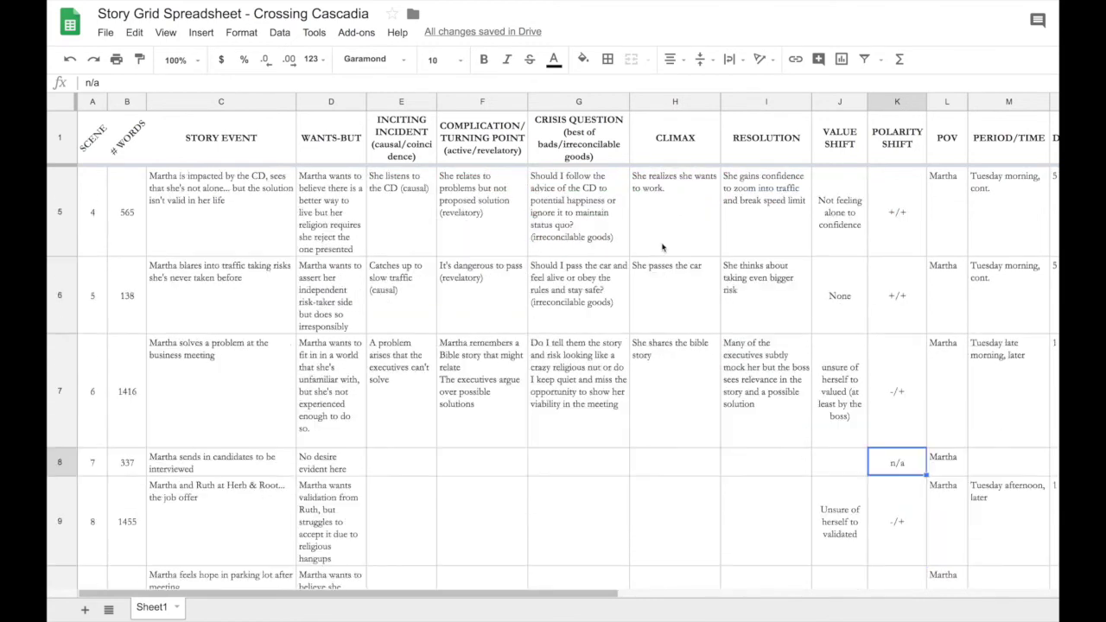
{"action": "scroll", "coordinate": [808, 267], "scroll_direction": "up", "scroll_amount": 1}
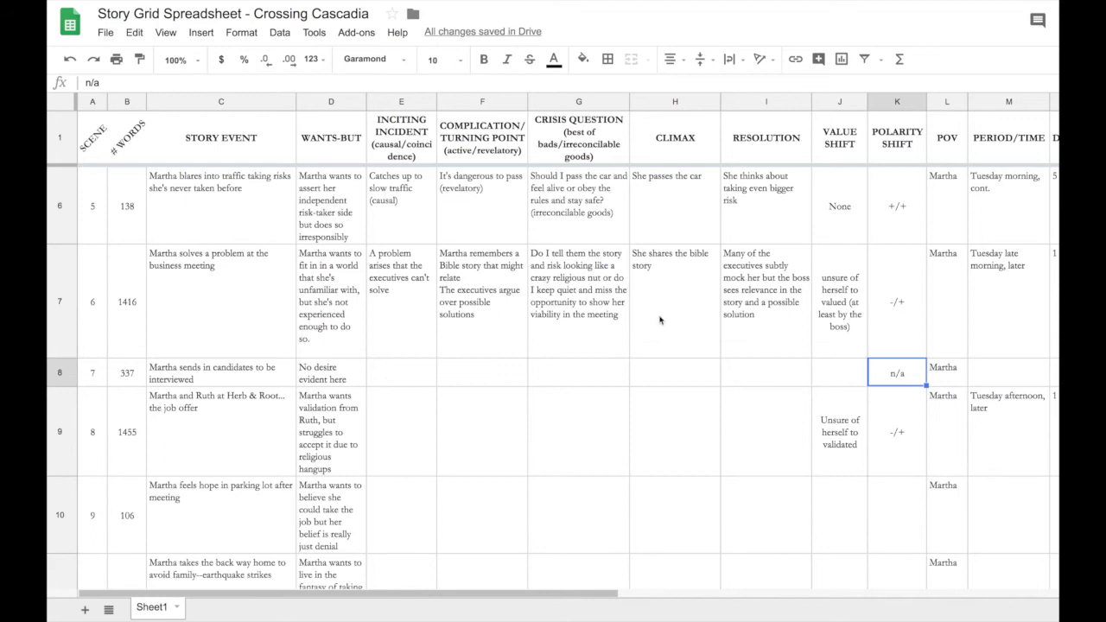
{"action": "left_click_drag", "start_coordinate": [434, 277], "coordinate": [513, 302]}
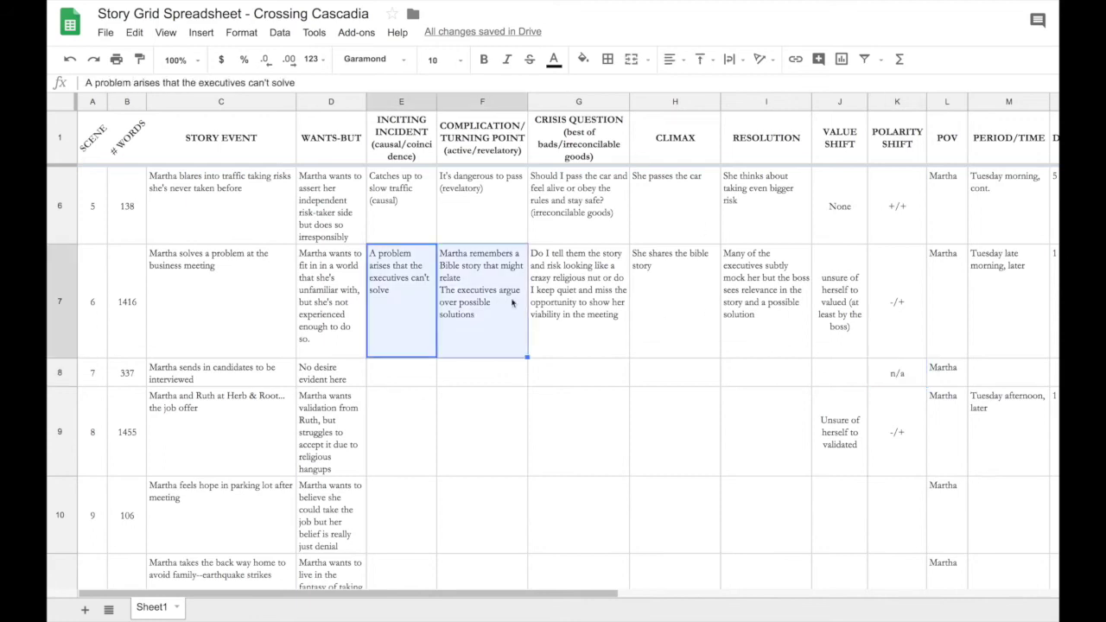
{"action": "left_click", "coordinate": [505, 298]}
{"action": "left_click", "coordinate": [393, 295]}
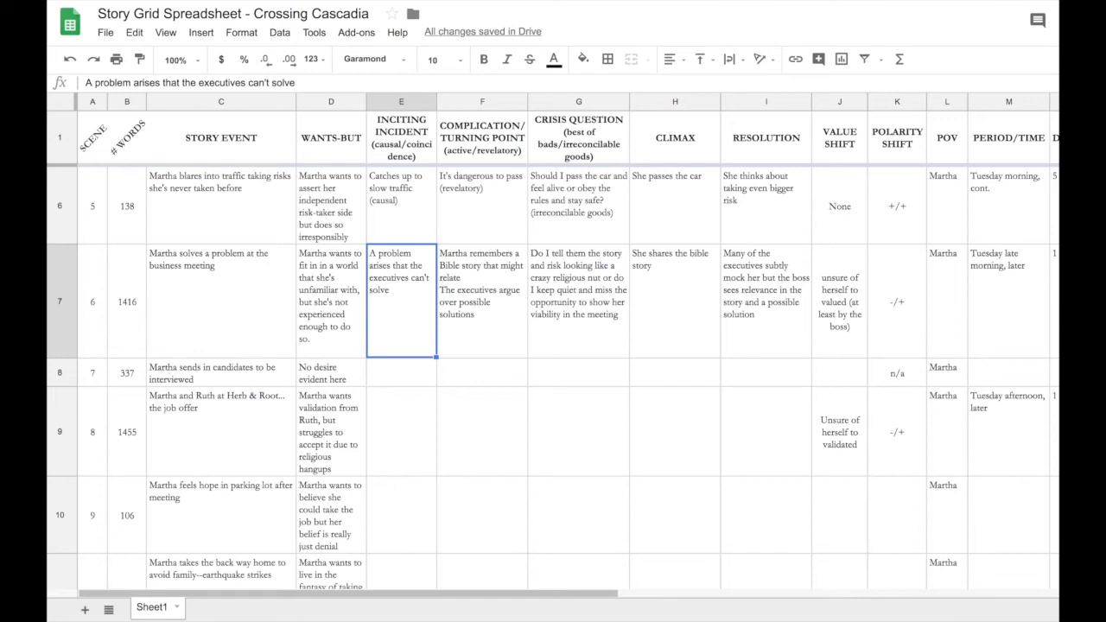
Switch to the Crossing Cascadia manuscript and read scene 7, In the Waiting Room with Candidates, through to its end
{"action": "key", "text": "ctrl+Tab"}
{"action": "scroll", "coordinate": [501, 198], "scroll_direction": "down", "scroll_amount": 15}
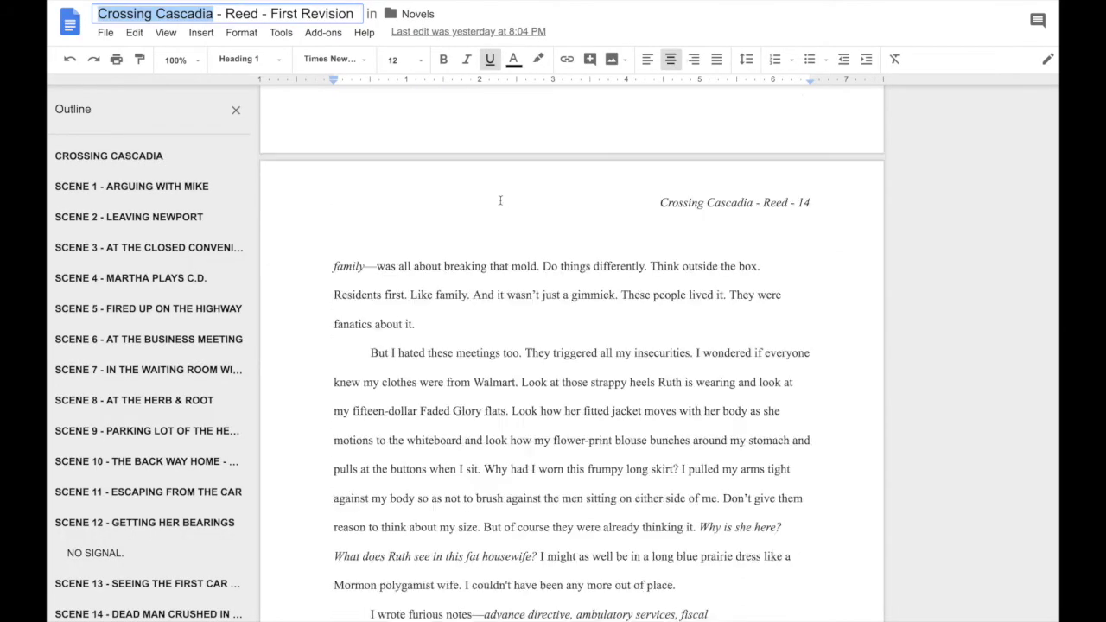
{"action": "scroll", "coordinate": [502, 199], "scroll_direction": "down", "scroll_amount": 20}
{"action": "scroll", "coordinate": [501, 201], "scroll_direction": "up", "scroll_amount": 4}
{"action": "scroll", "coordinate": [502, 200], "scroll_direction": "down", "scroll_amount": 4}
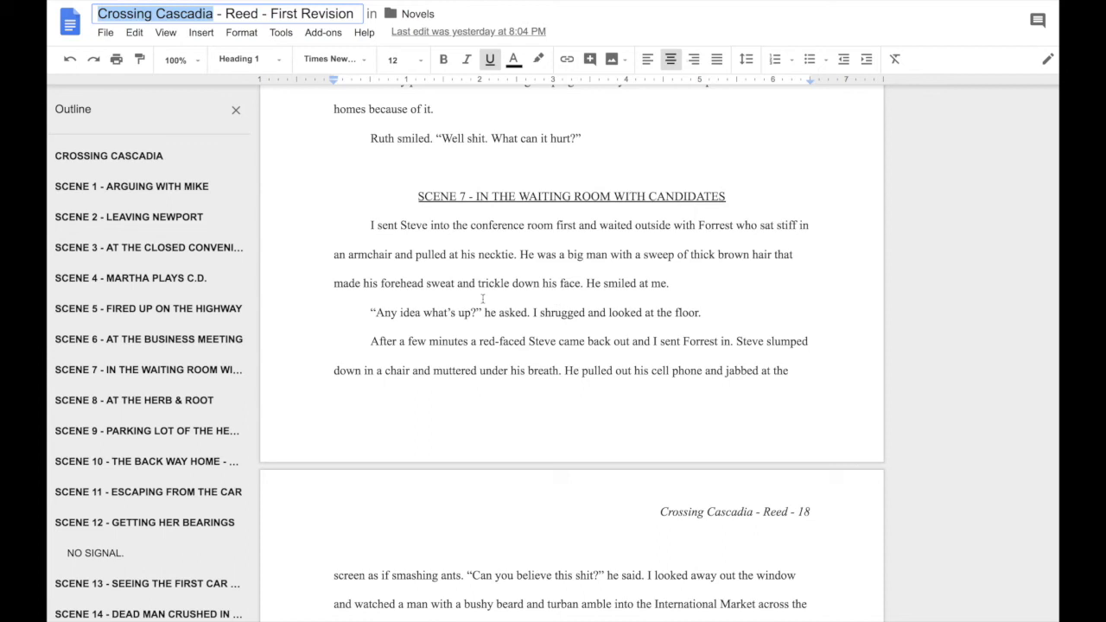
{"action": "scroll", "coordinate": [502, 282], "scroll_direction": "down", "scroll_amount": 1}
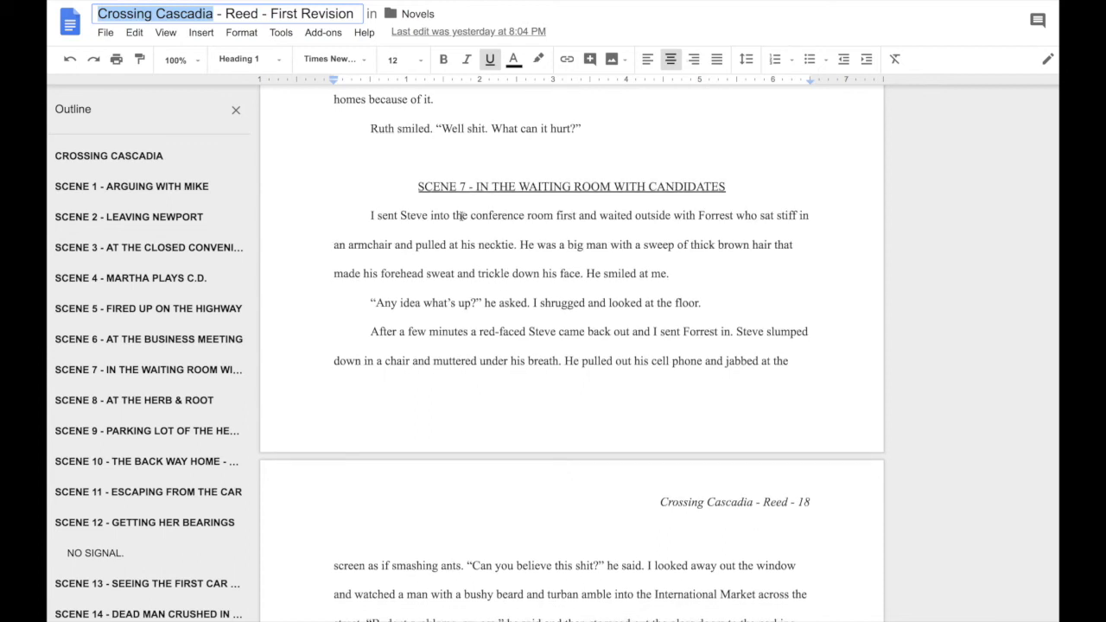
{"action": "scroll", "coordinate": [719, 315], "scroll_direction": "down", "scroll_amount": 1}
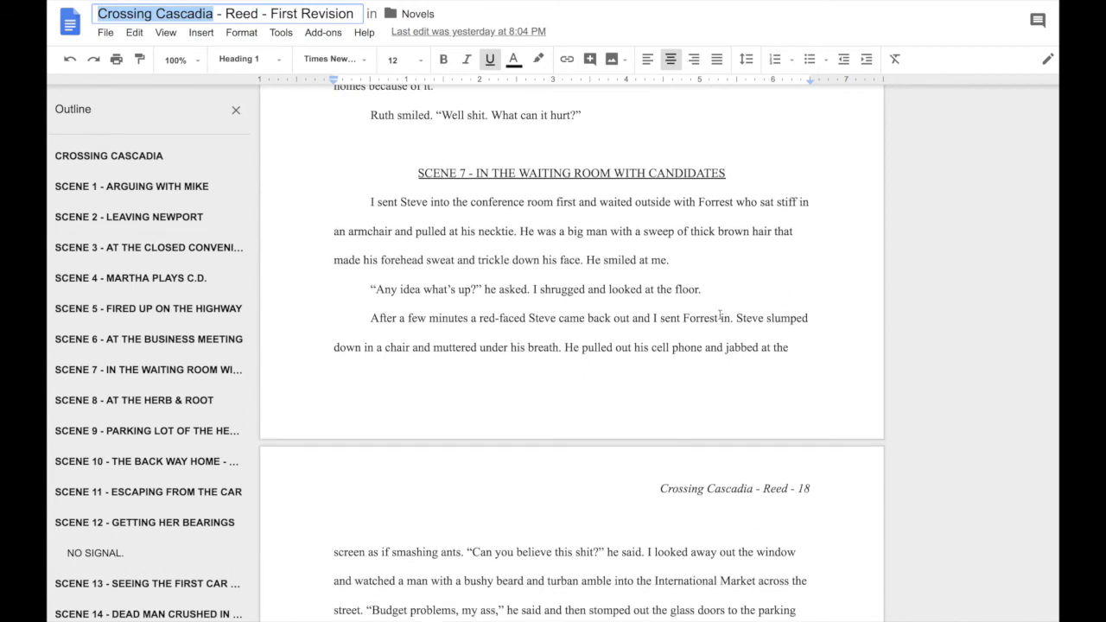
{"action": "scroll", "coordinate": [700, 279], "scroll_direction": "down", "scroll_amount": 1}
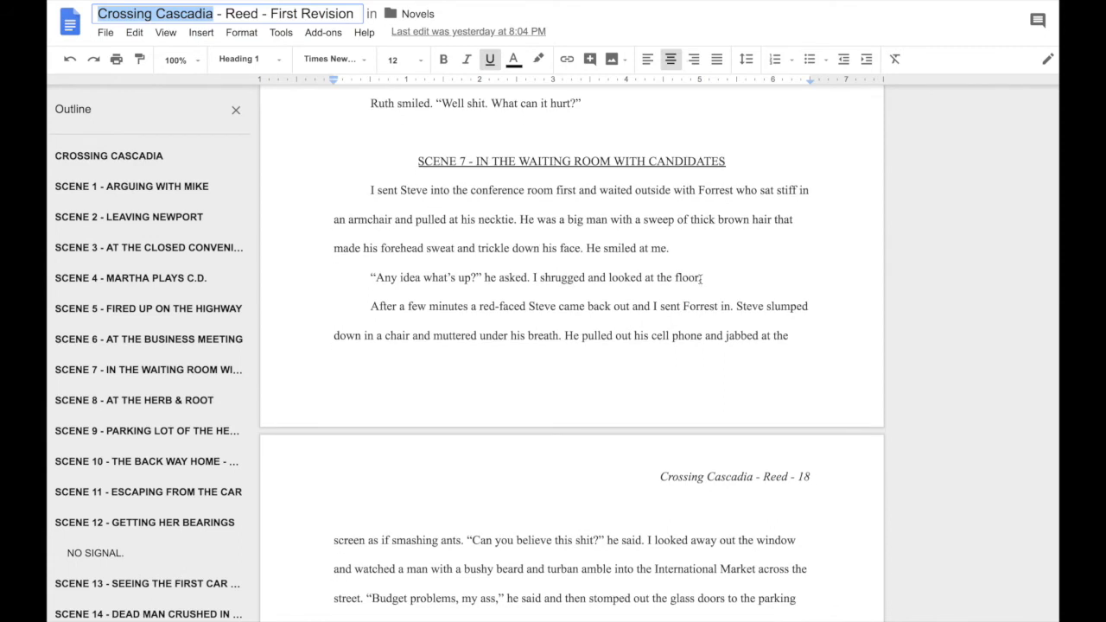
{"action": "scroll", "coordinate": [629, 347], "scroll_direction": "down", "scroll_amount": 10}
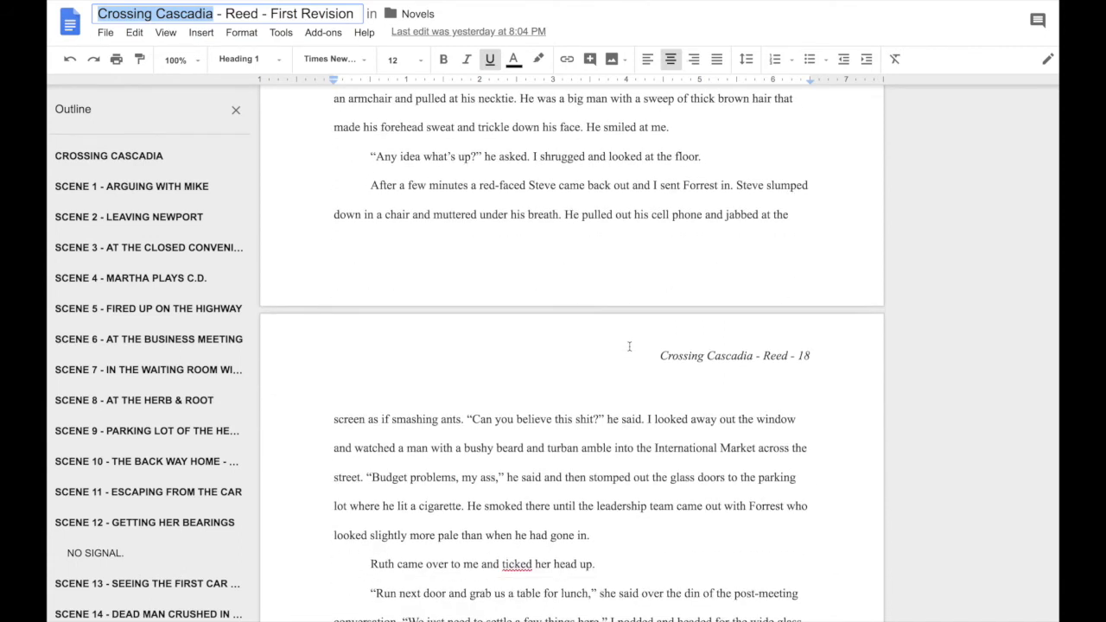
{"action": "scroll", "coordinate": [629, 347], "scroll_direction": "up", "scroll_amount": 10}
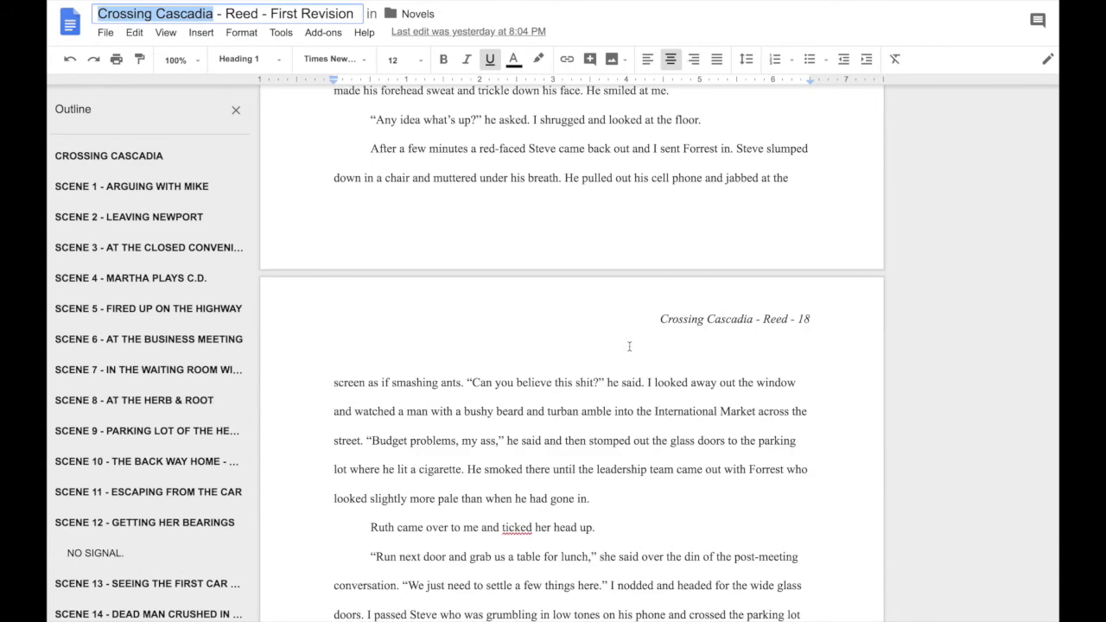
{"action": "scroll", "coordinate": [629, 346], "scroll_direction": "down", "scroll_amount": 10}
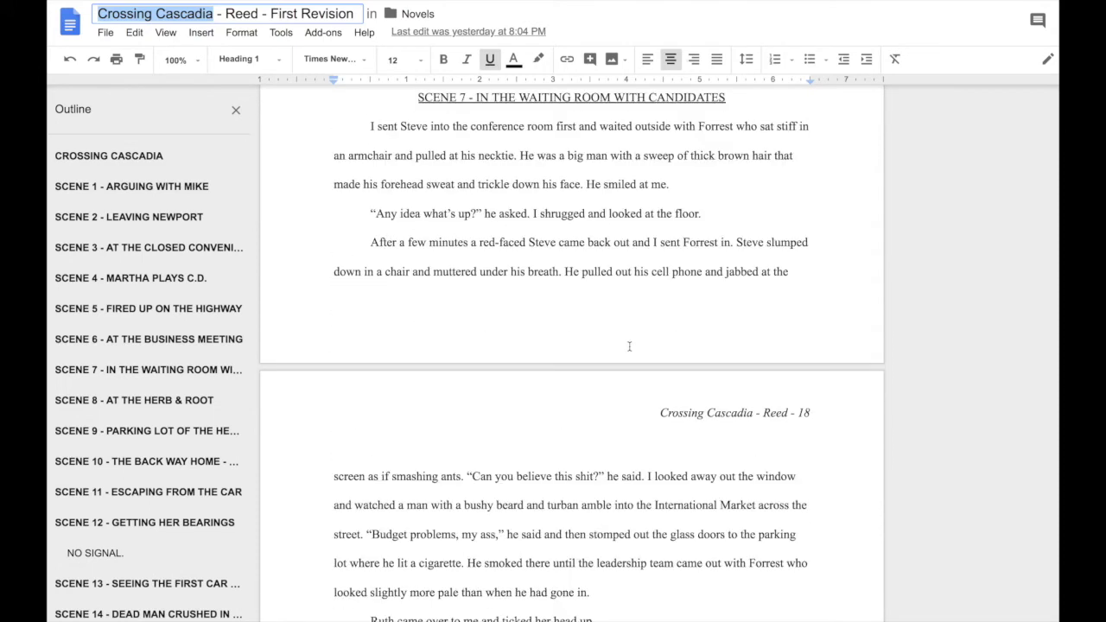
{"action": "scroll", "coordinate": [629, 347], "scroll_direction": "up", "scroll_amount": 1}
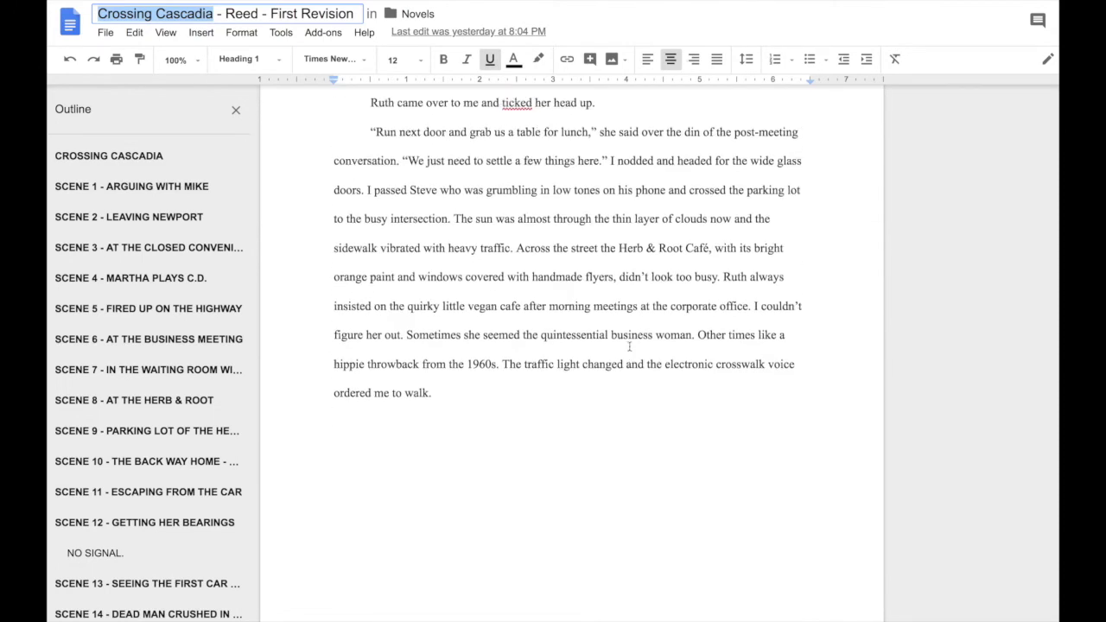
{"action": "scroll", "coordinate": [629, 346], "scroll_direction": "up", "scroll_amount": 1}
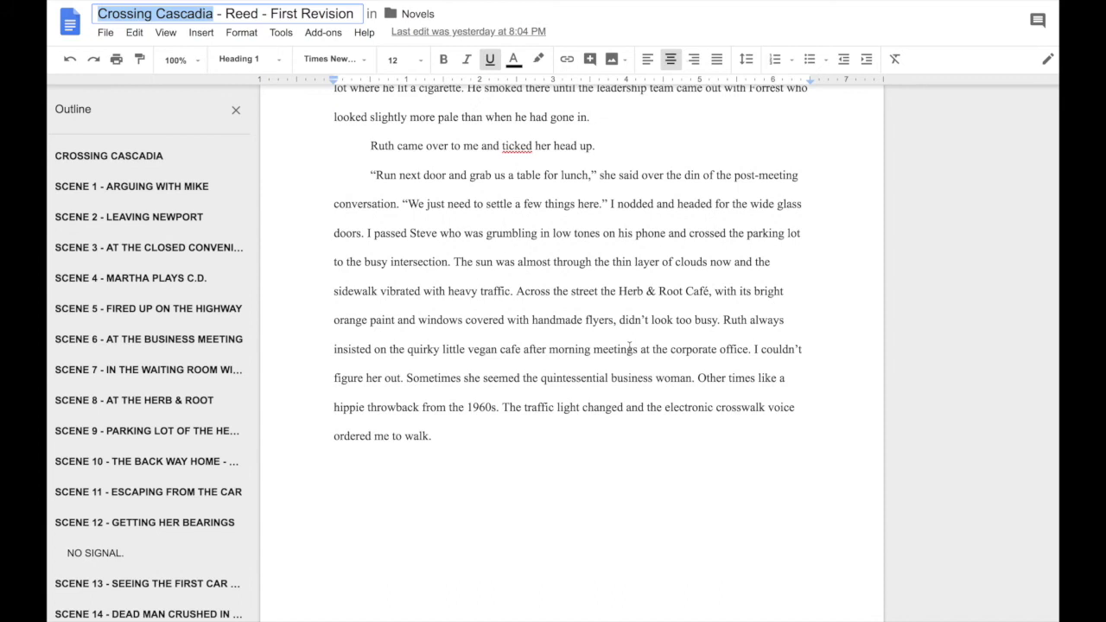
{"action": "scroll", "coordinate": [629, 347], "scroll_direction": "up", "scroll_amount": 6}
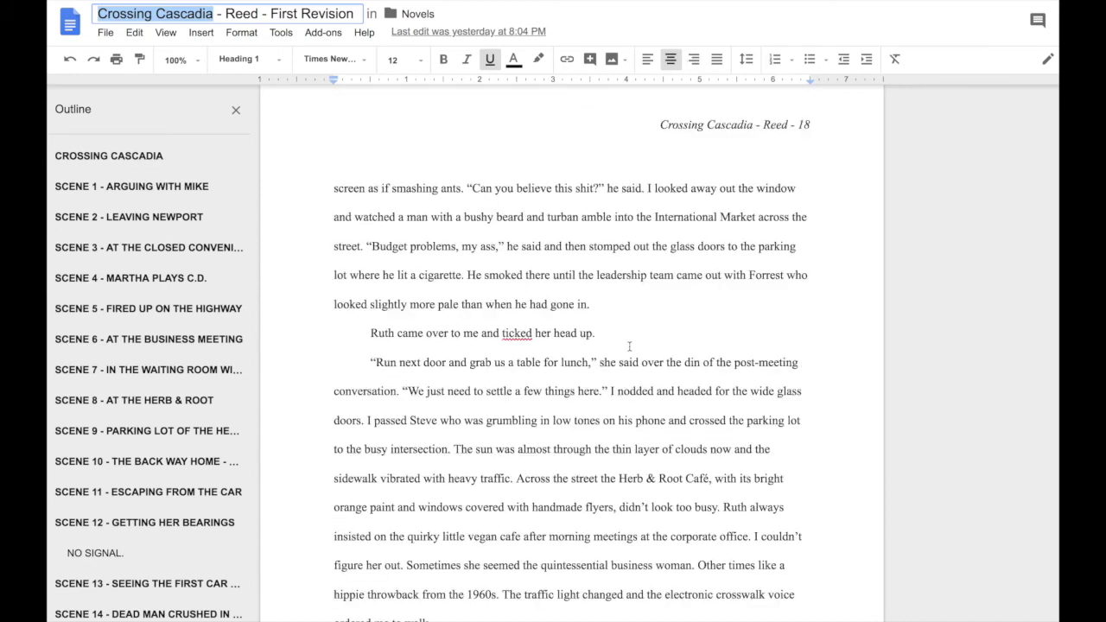
{"action": "scroll", "coordinate": [629, 346], "scroll_direction": "up", "scroll_amount": 8}
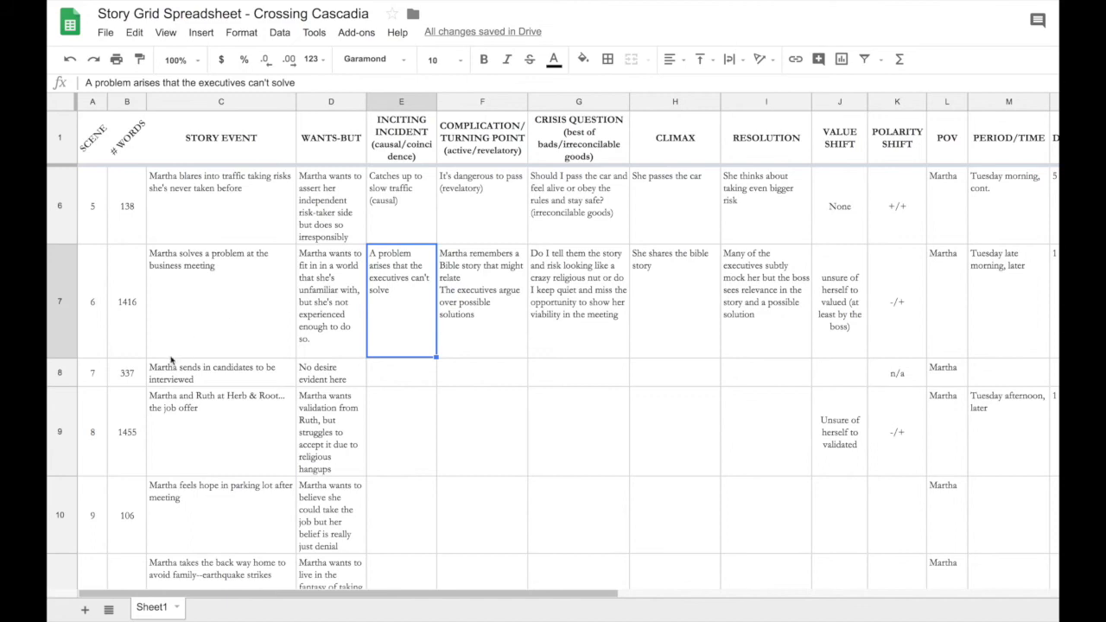
Back in the spreadsheet, enter "She is told to send in the two men for interviews" as scene 7's inciting incident
{"action": "left_click", "coordinate": [397, 376]}
{"action": "left_click", "coordinate": [496, 378]}
{"action": "left_click", "coordinate": [605, 375]}
{"action": "left_click", "coordinate": [674, 378]}
{"action": "left_click", "coordinate": [743, 375]}
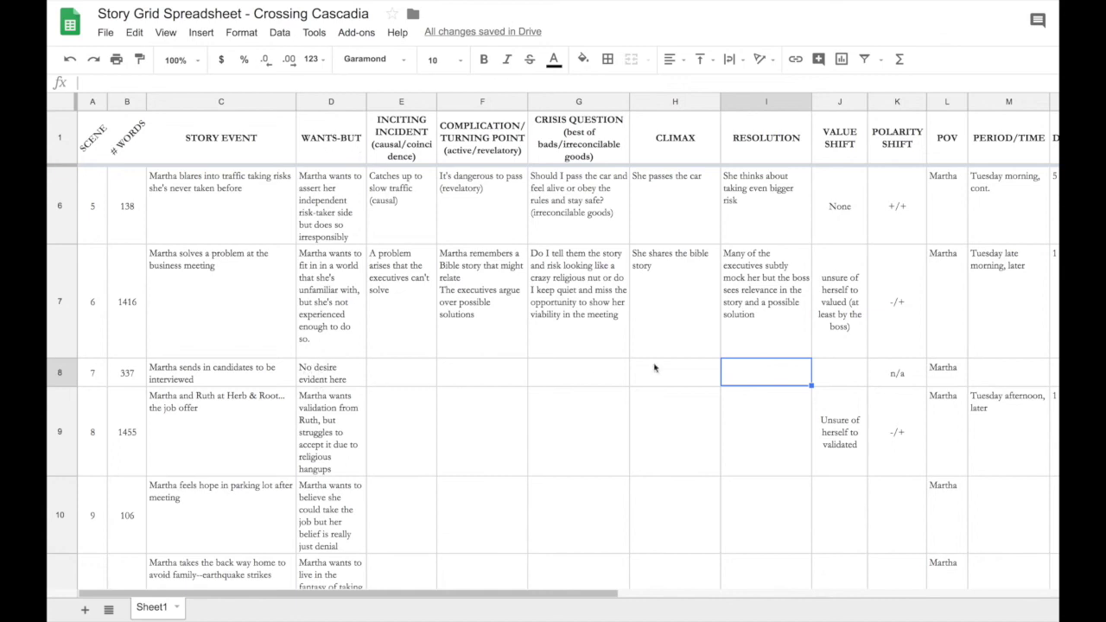
{"action": "left_click", "coordinate": [401, 374]}
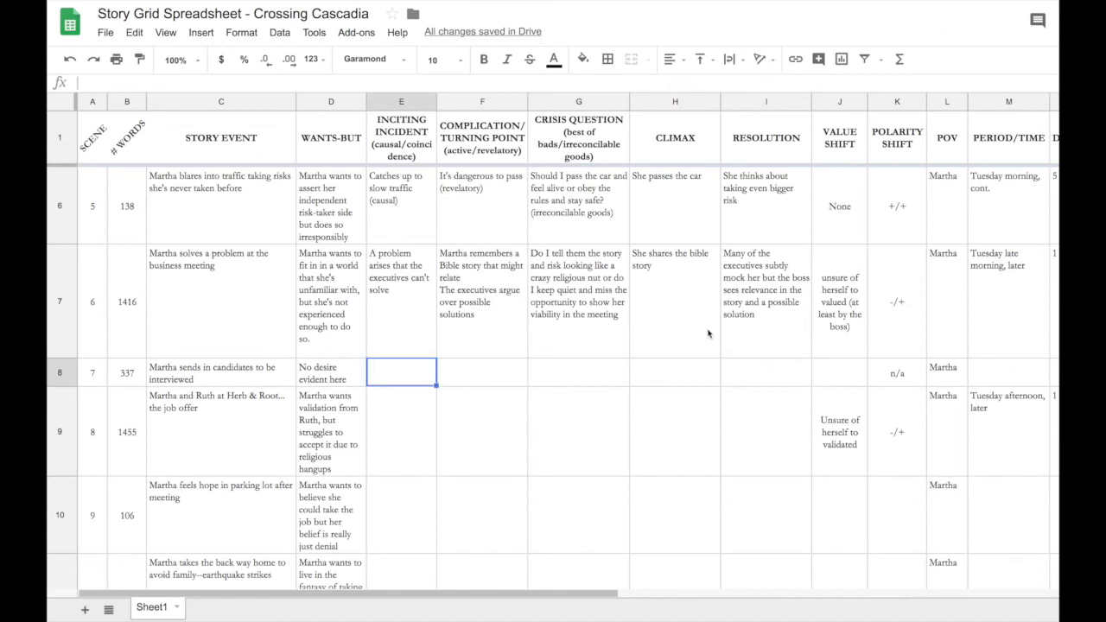
{"action": "type", "text": "She is told to send in the two men for interviews"}
{"action": "left_click", "coordinate": [504, 447]}
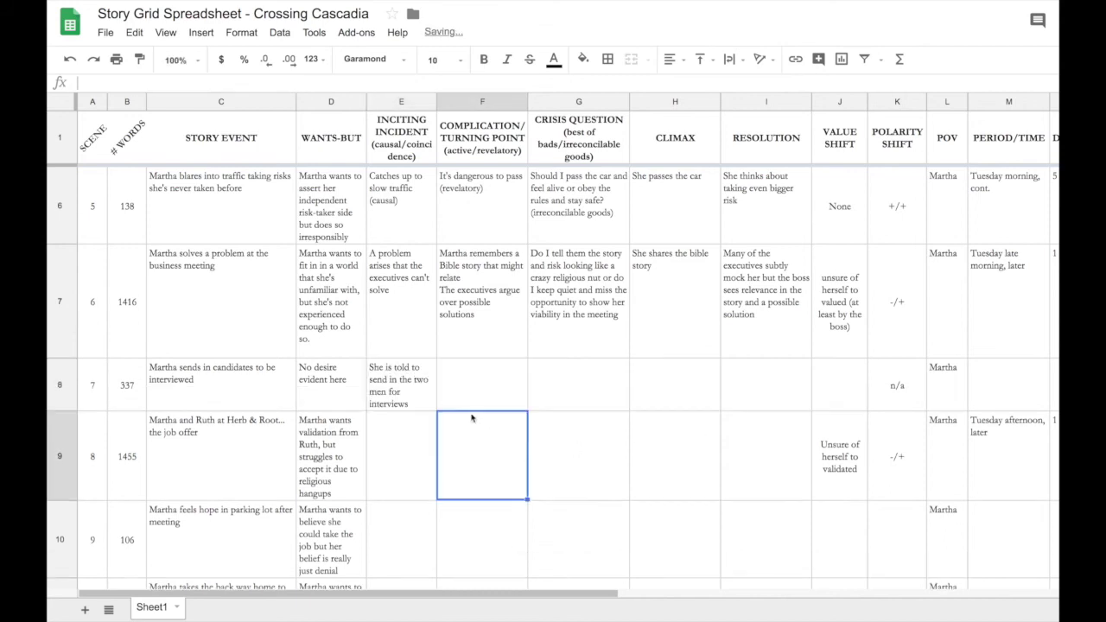
{"action": "left_click", "coordinate": [406, 397]}
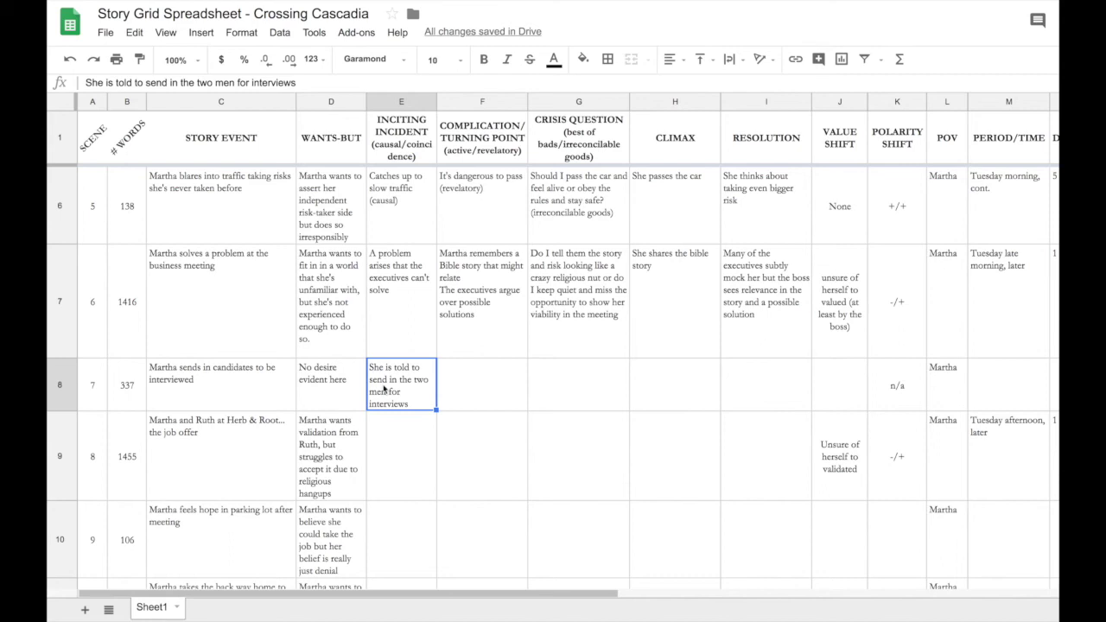
Enter "One of the men is angry about having to be there" as scene 7's complication/turning point
{"action": "left_click", "coordinate": [488, 394]}
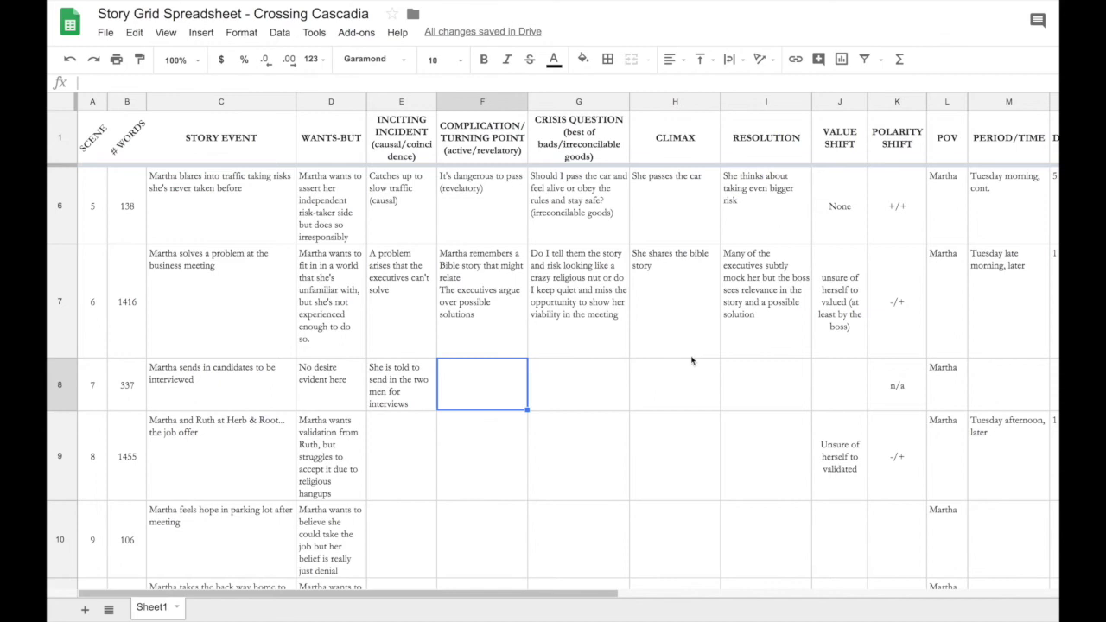
{"action": "type", "text": "One of th"}
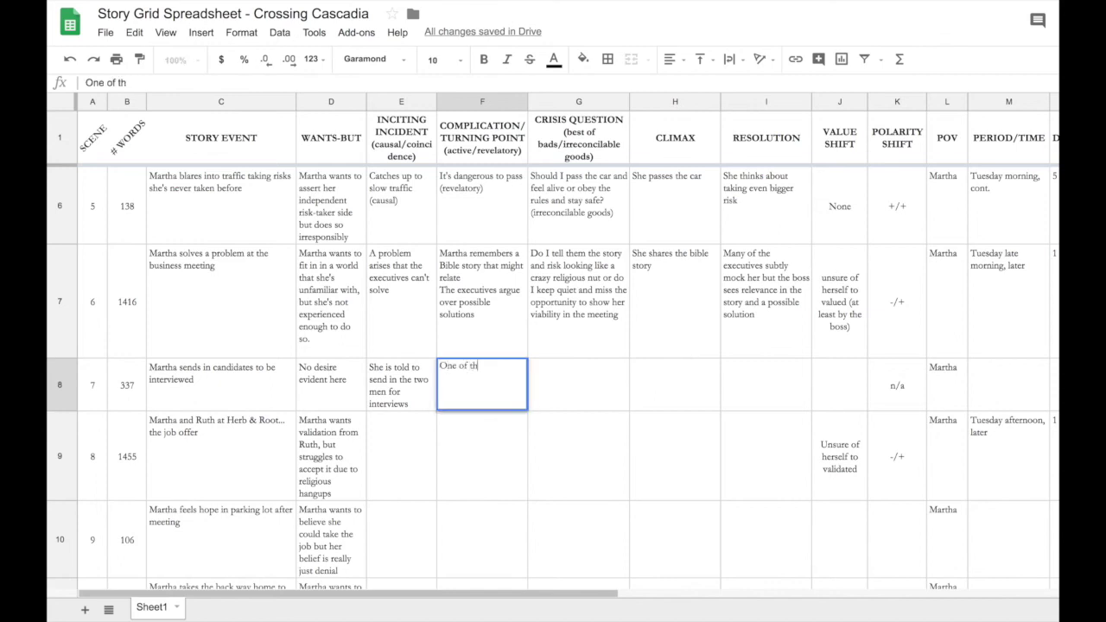
{"action": "type", "text": "e men is angry about having to be there"}
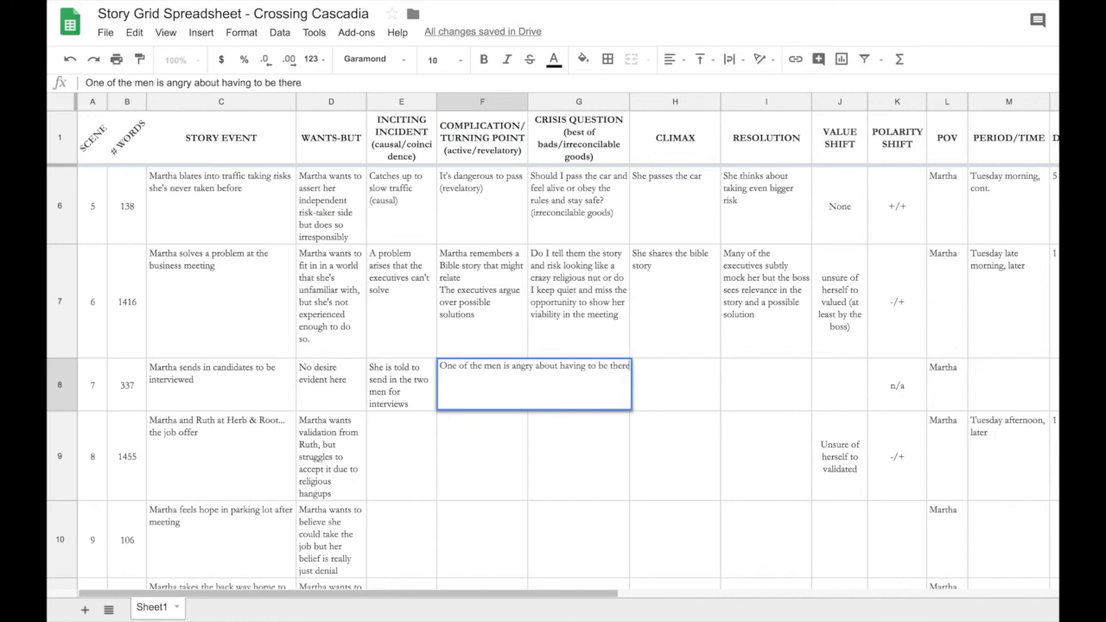
{"action": "left_click", "coordinate": [504, 343]}
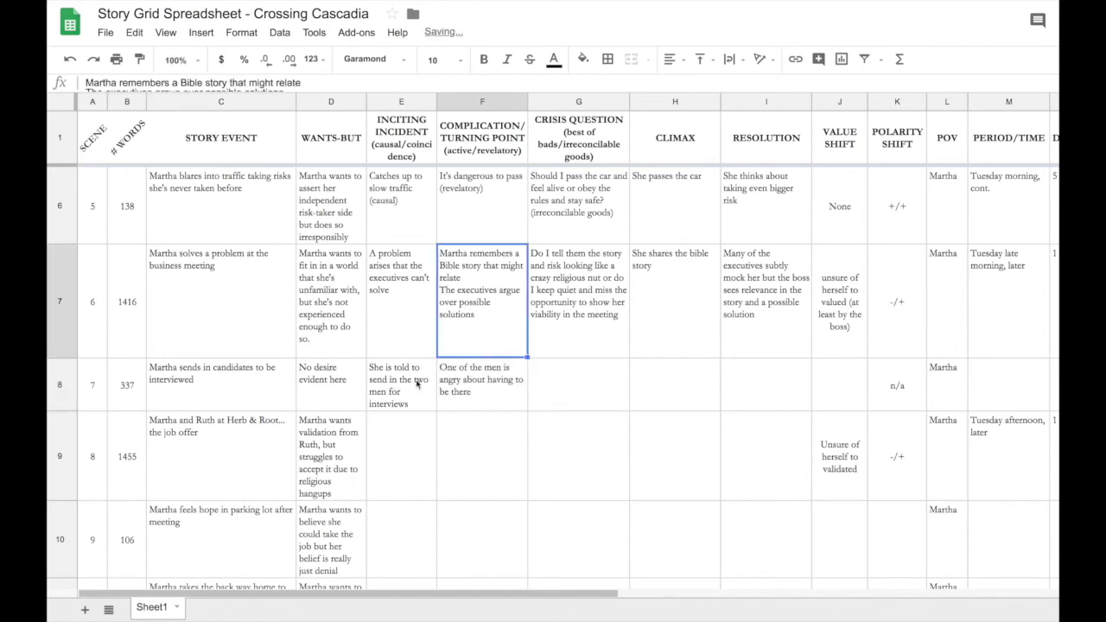
Enter "Does she respond to the man in kind or does she take the higher" as scene 7's crisis question
{"action": "left_click", "coordinate": [572, 393]}
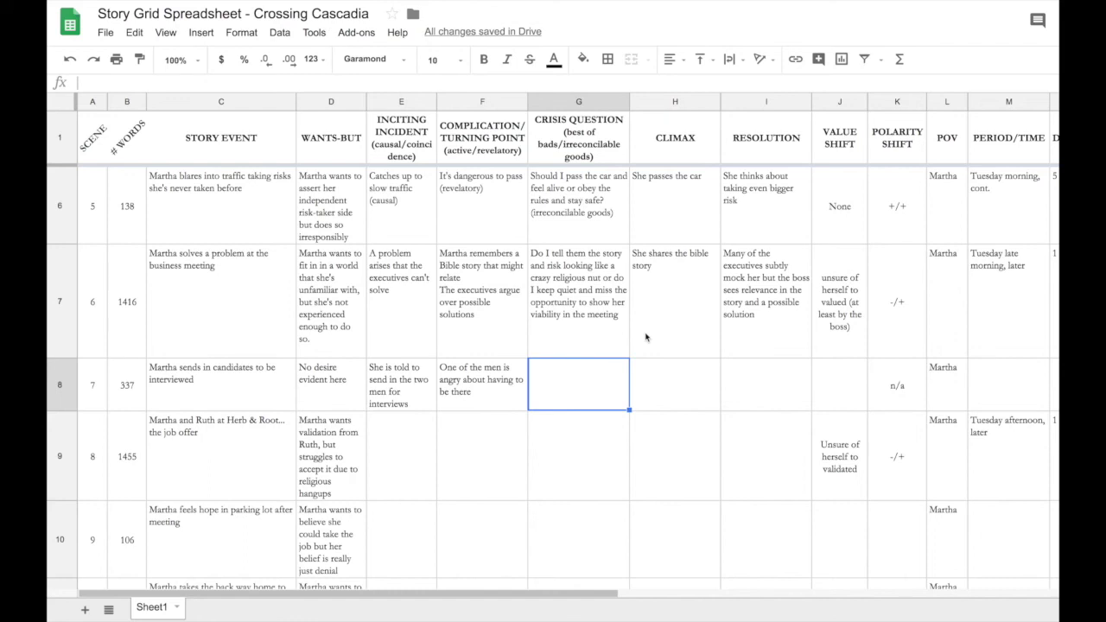
{"action": "type", "text": "Does she"}
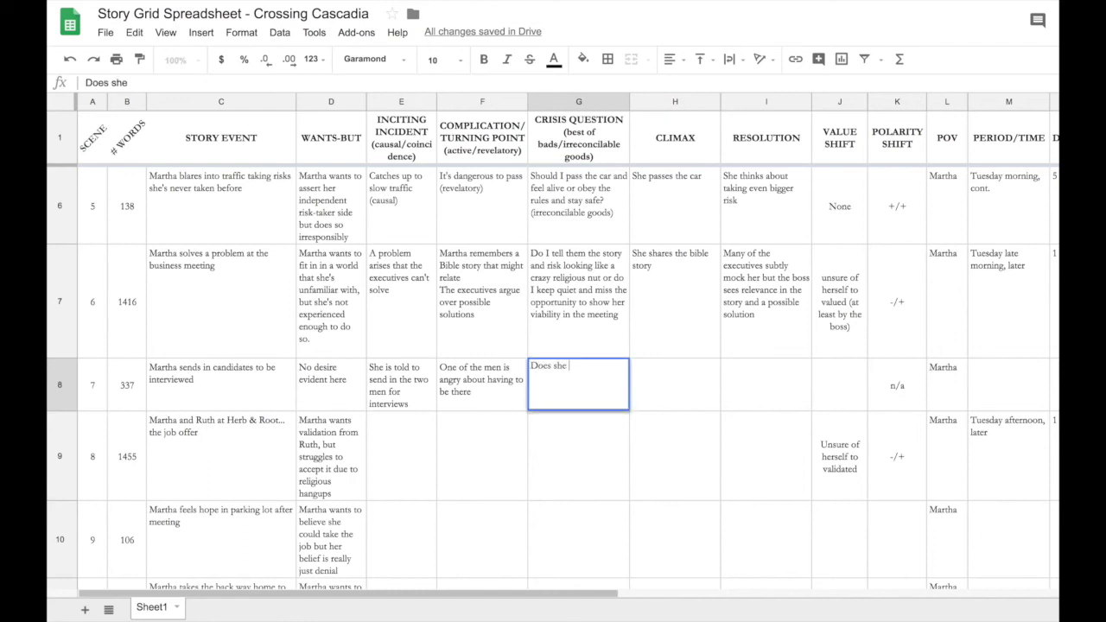
{"action": "type", "text": " respond to the man in kind or"}
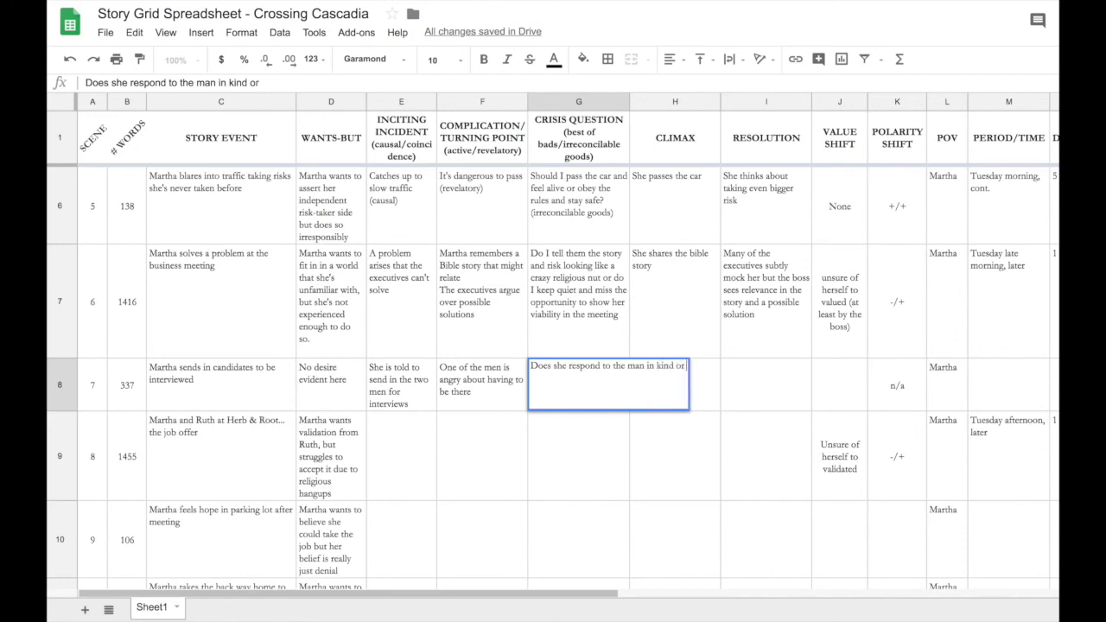
{"action": "type", "text": " does she take th ehigh"}
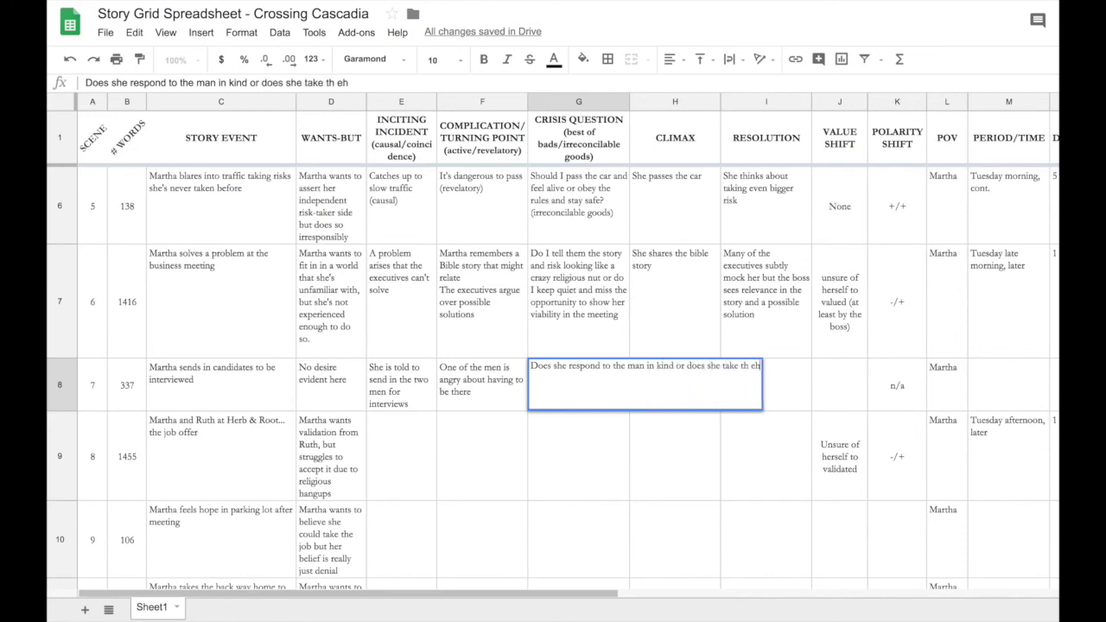
{"action": "key", "text": "BackSpace"}
{"action": "key", "text": "BackSpace"}
{"action": "key", "text": "BackSpace"}
{"action": "key", "text": "BackSpace"}
{"action": "key", "text": "BackSpace"}
{"action": "key", "text": "BackSpace"}
{"action": "type", "text": "e hg"}
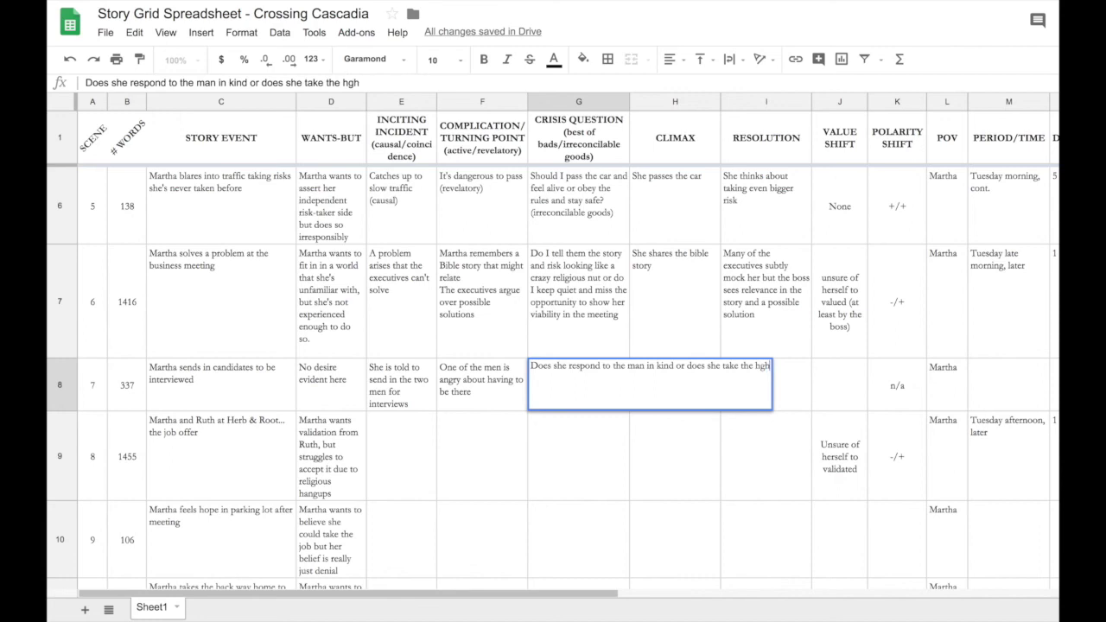
{"action": "key", "text": "BackSpace"}
{"action": "type", "text": "igher"}
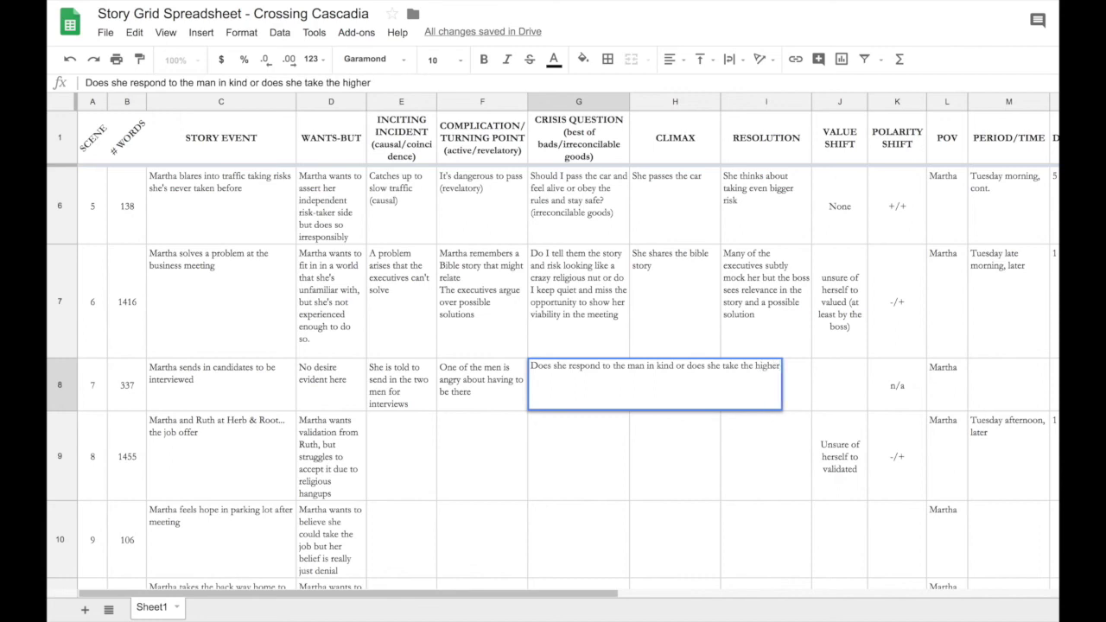
{"action": "left_click", "coordinate": [663, 441]}
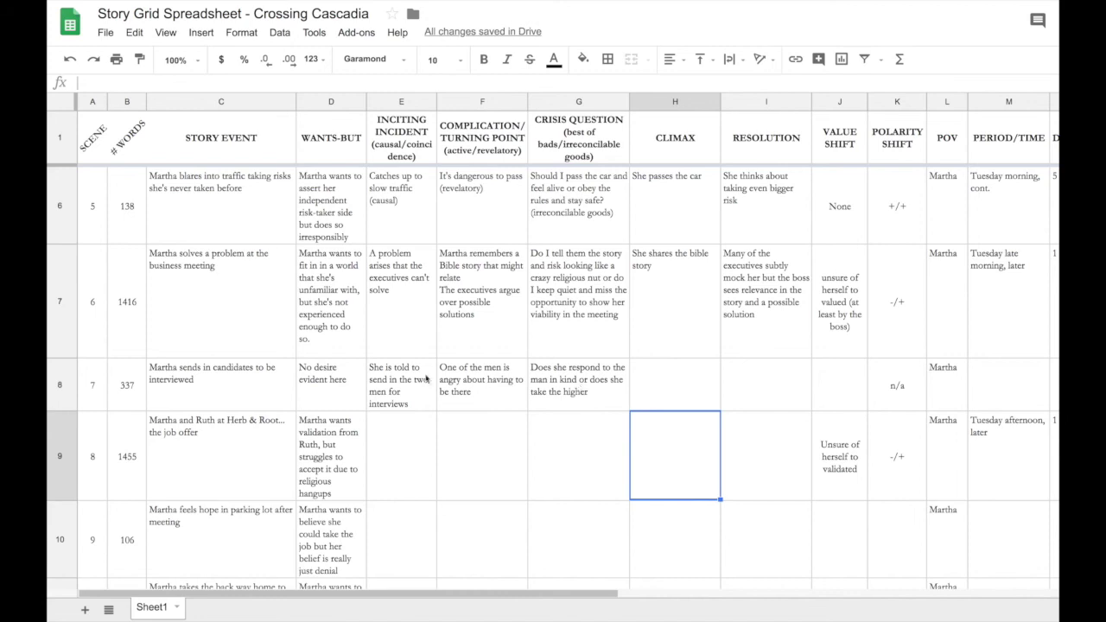
Enter "She treats him nicely" as scene 7's climax
{"action": "left_click", "coordinate": [671, 386]}
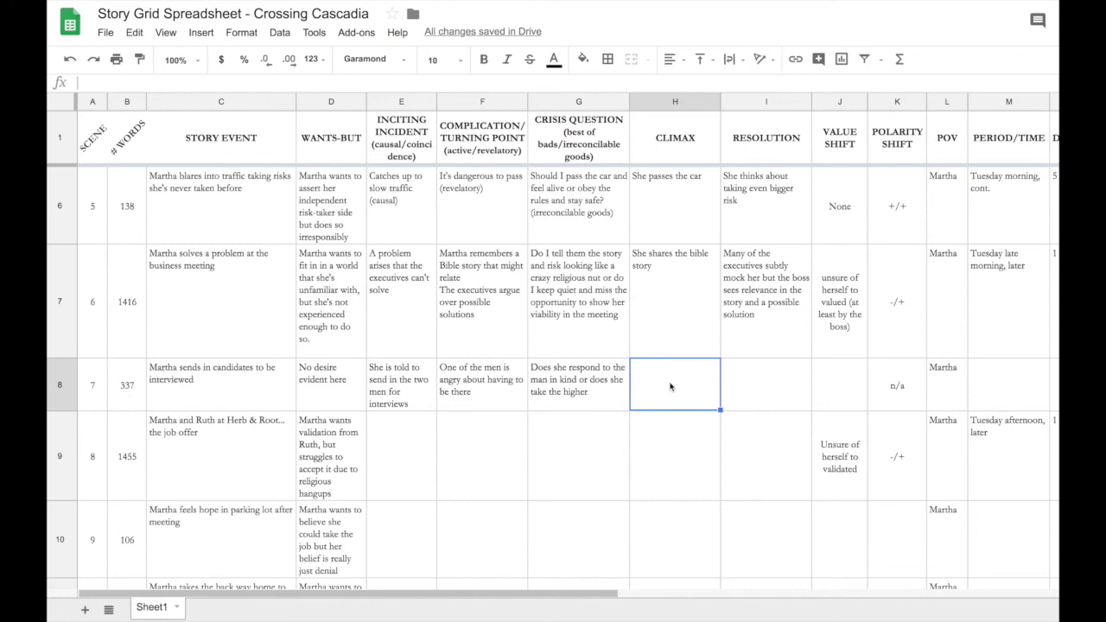
{"action": "type", "text": "She tre"}
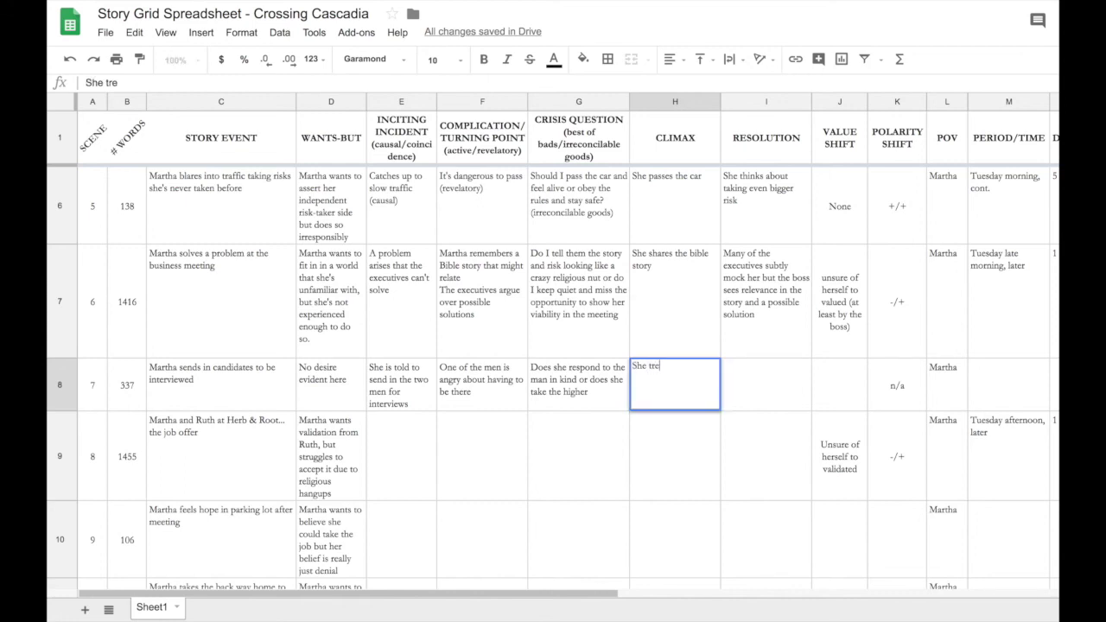
{"action": "type", "text": "ats him nicely"}
{"action": "left_click", "coordinate": [788, 378]}
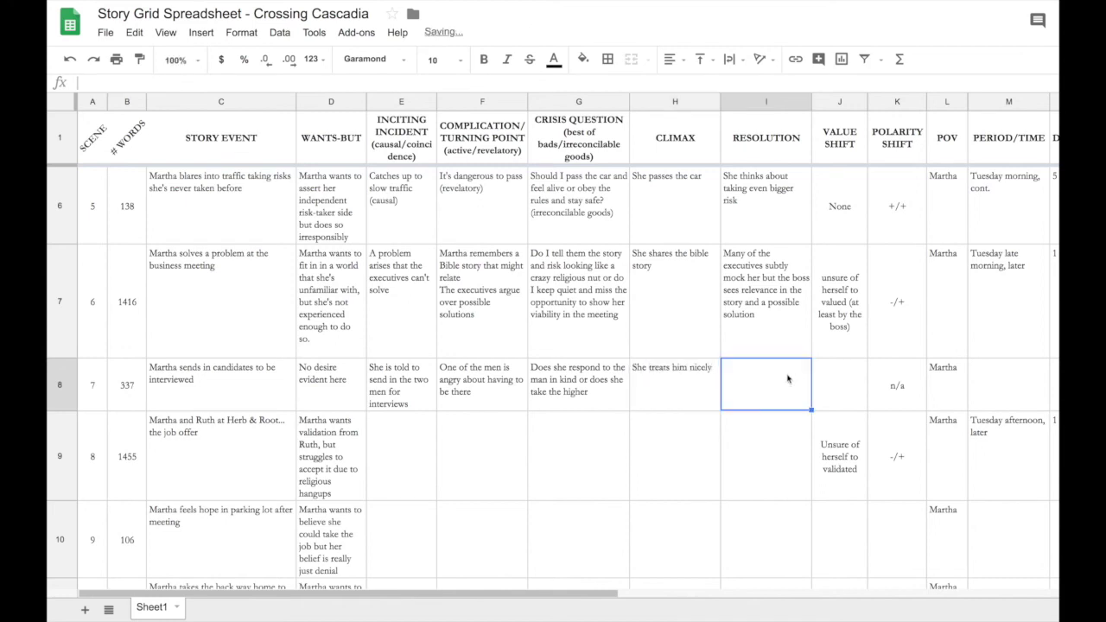
Enter "He goes in to the meeting" as scene 7's resolution and "None" as its value shift
{"action": "type", "text": "He goes in "}
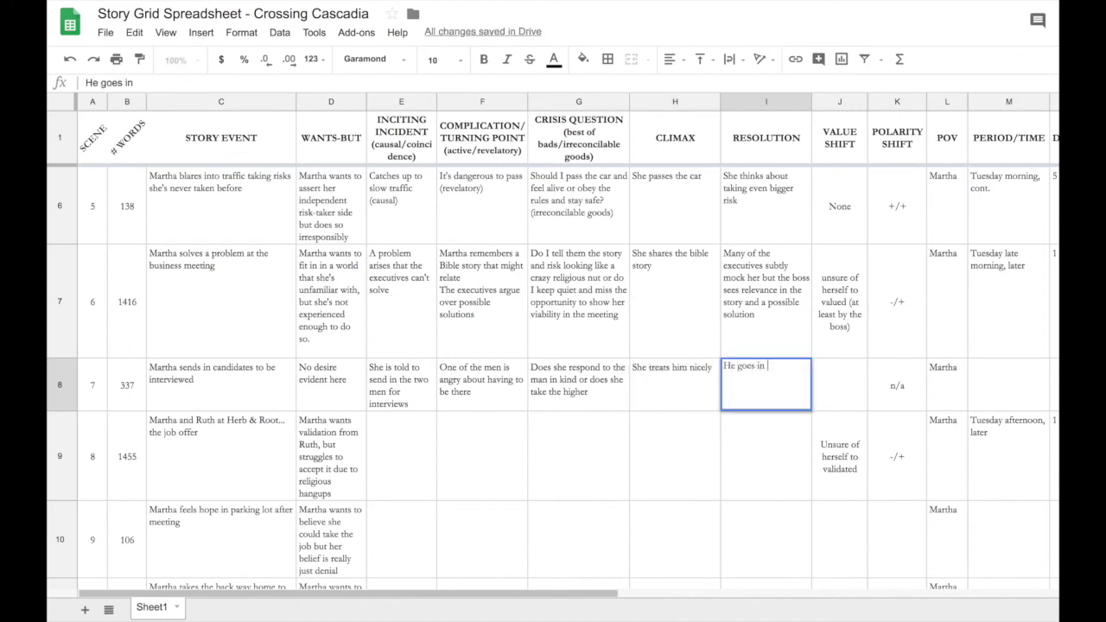
{"action": "type", "text": "to the meeting"}
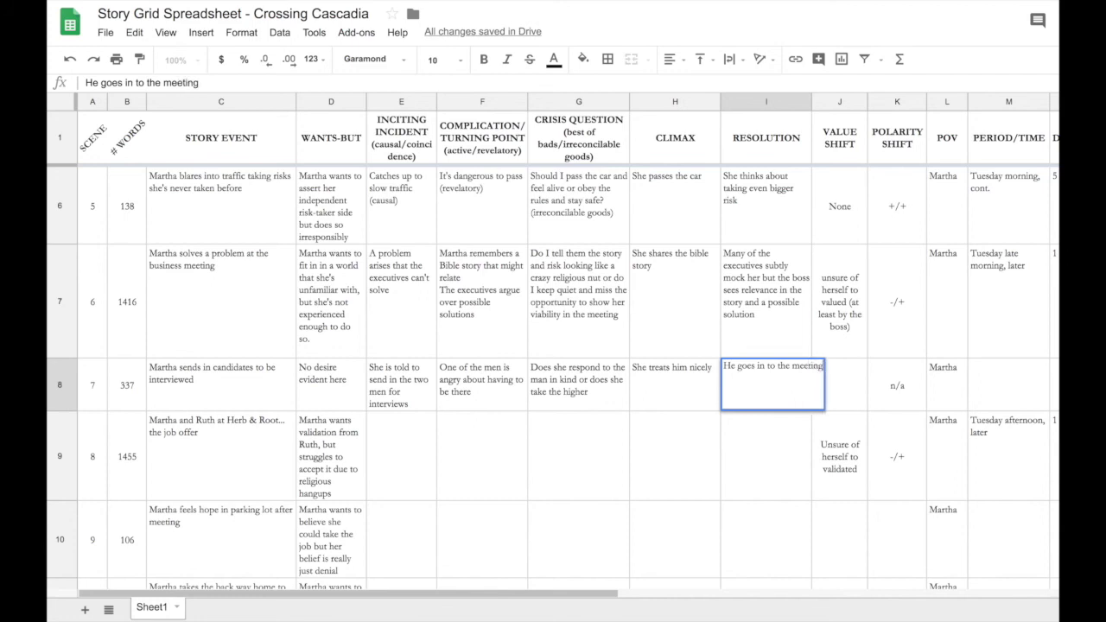
{"action": "left_click", "coordinate": [851, 375]}
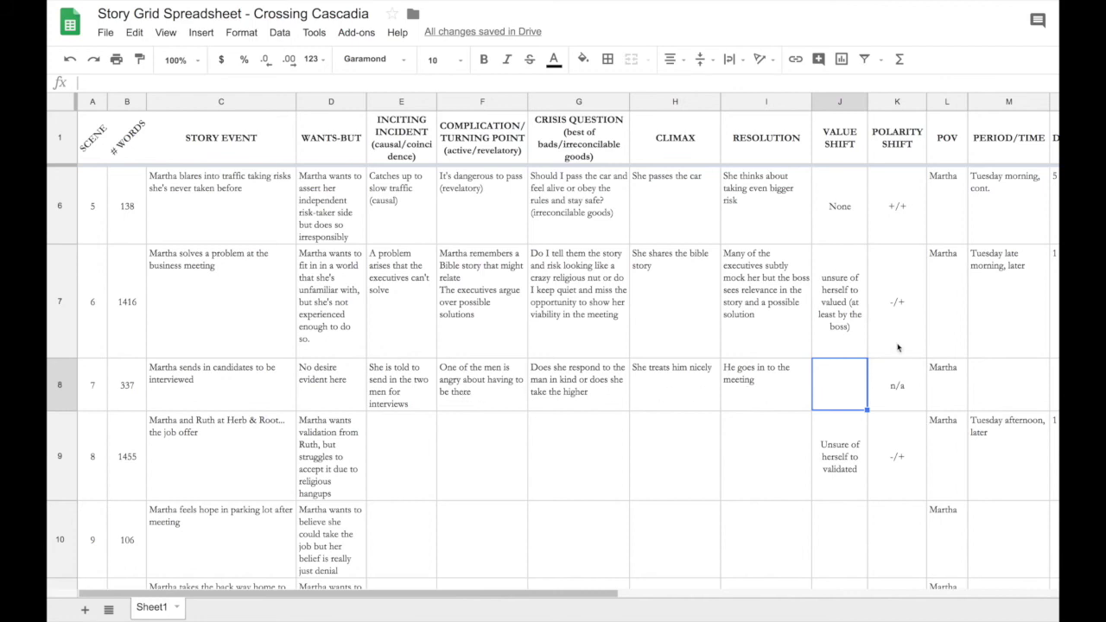
{"action": "type", "text": "None"}
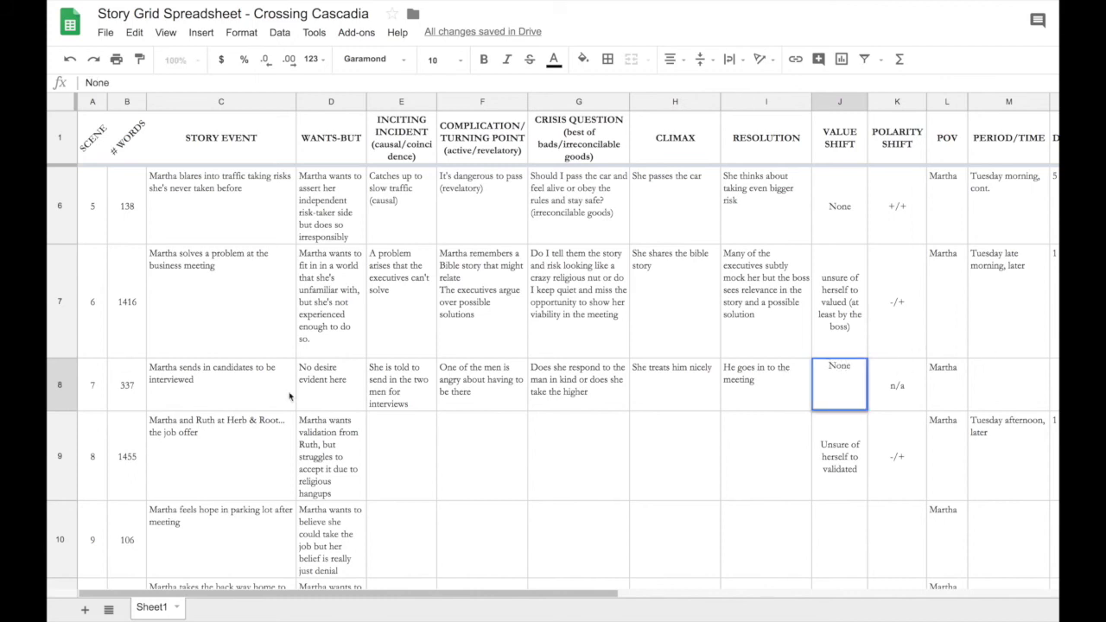
{"action": "left_click", "coordinate": [321, 401]}
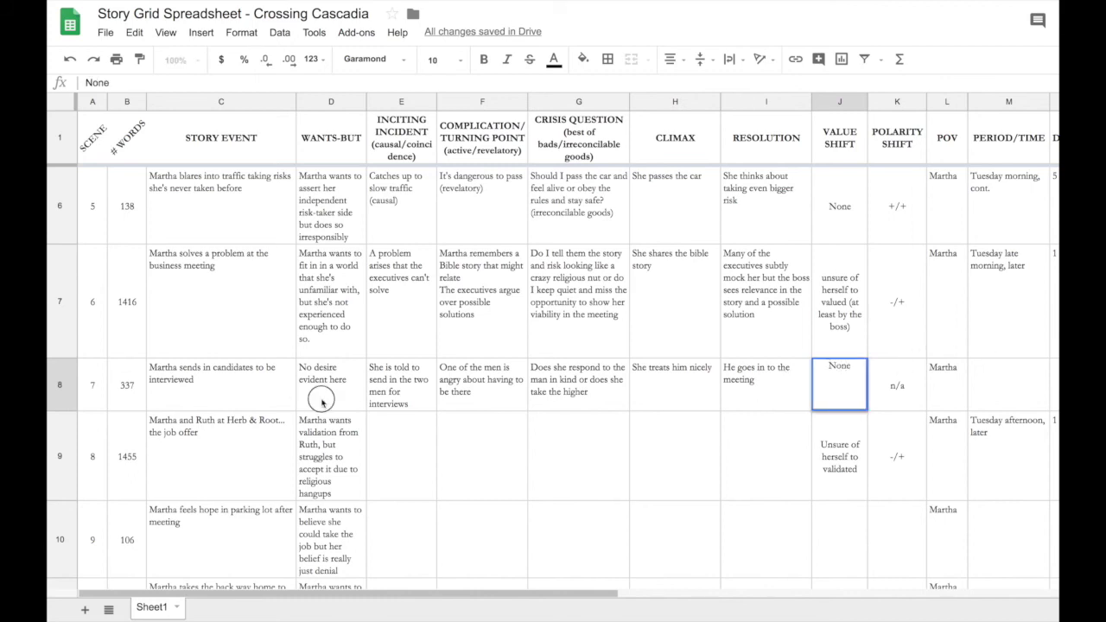
{"action": "left_click", "coordinate": [858, 387]}
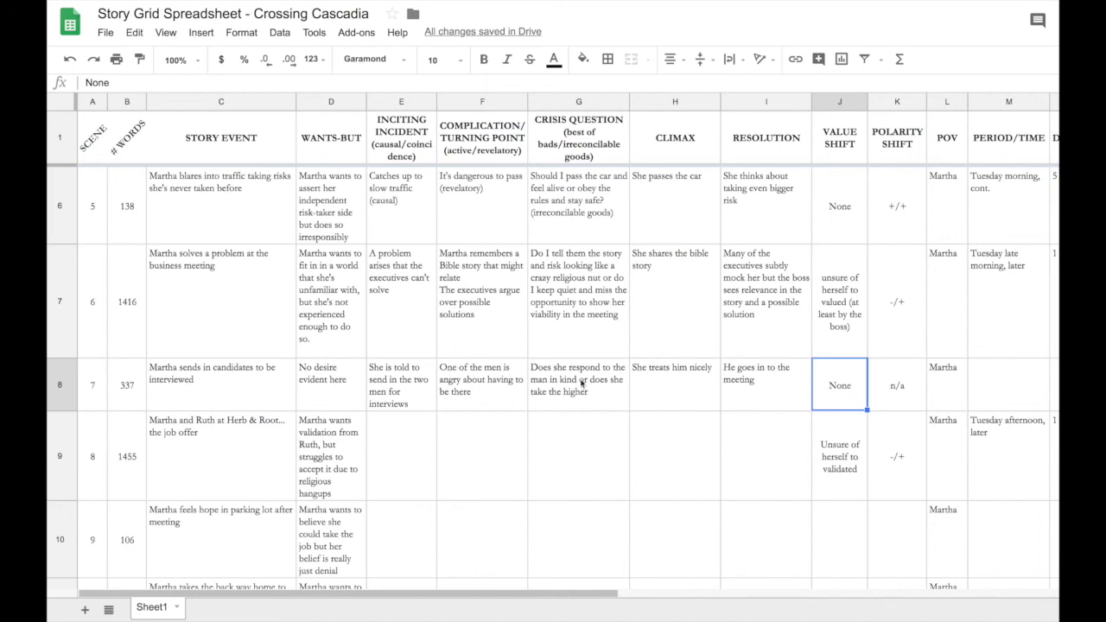
{"action": "left_click", "coordinate": [900, 388]}
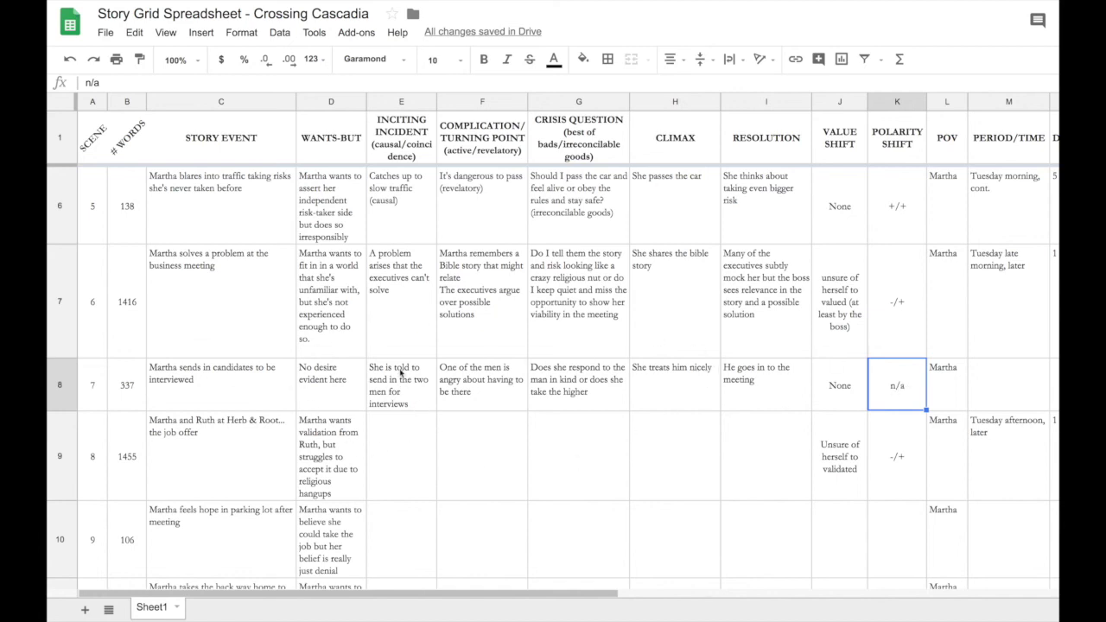
{"action": "left_click", "coordinate": [458, 399]}
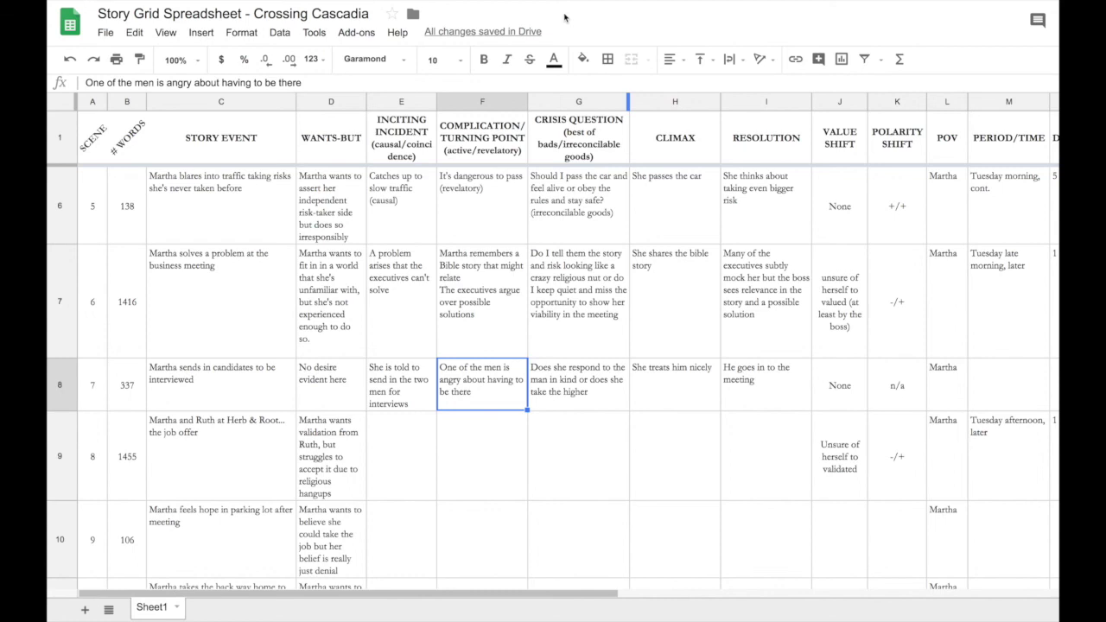
{"action": "mouse_move", "coordinate": [753, 613]}
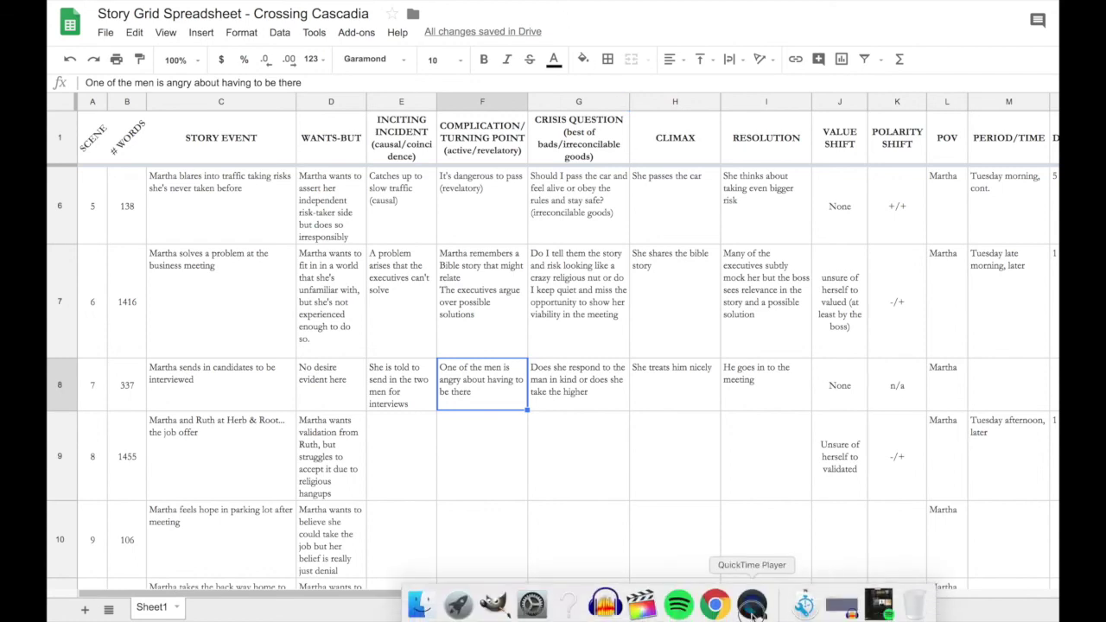